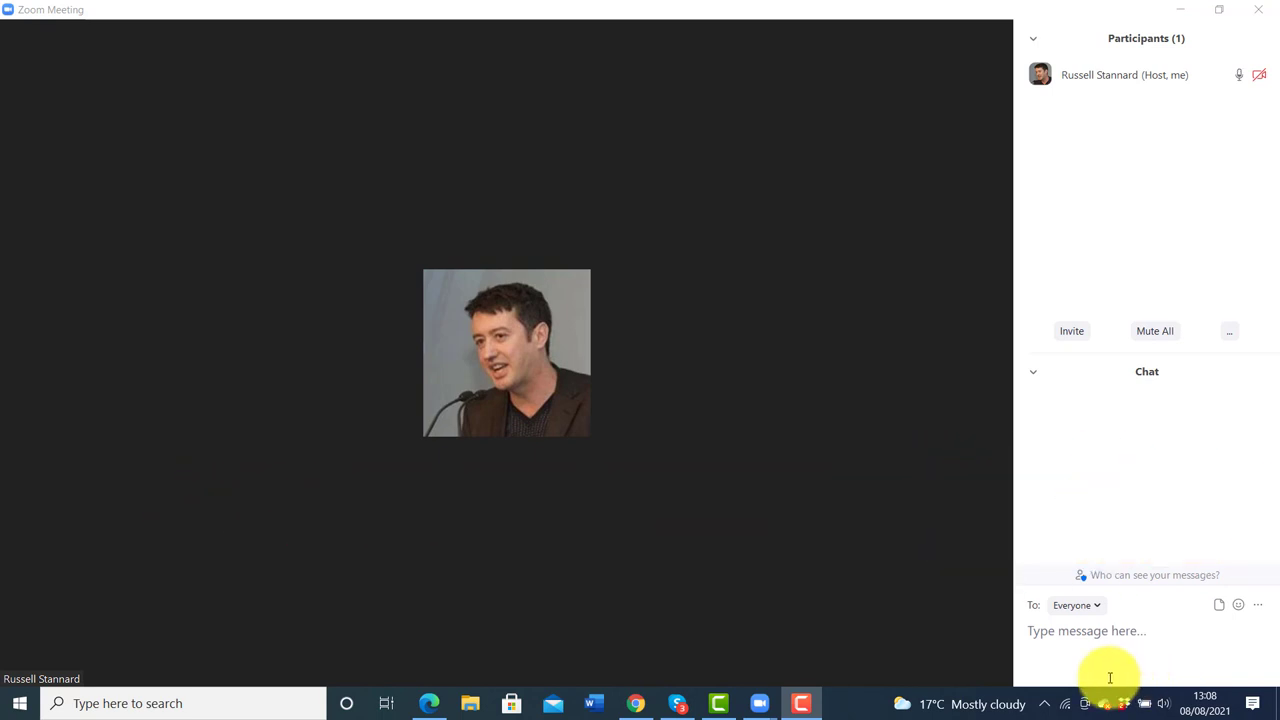
Open the Richest countries by GDP activity from My Activities and start the rank order game
mouse_move(798, 669)
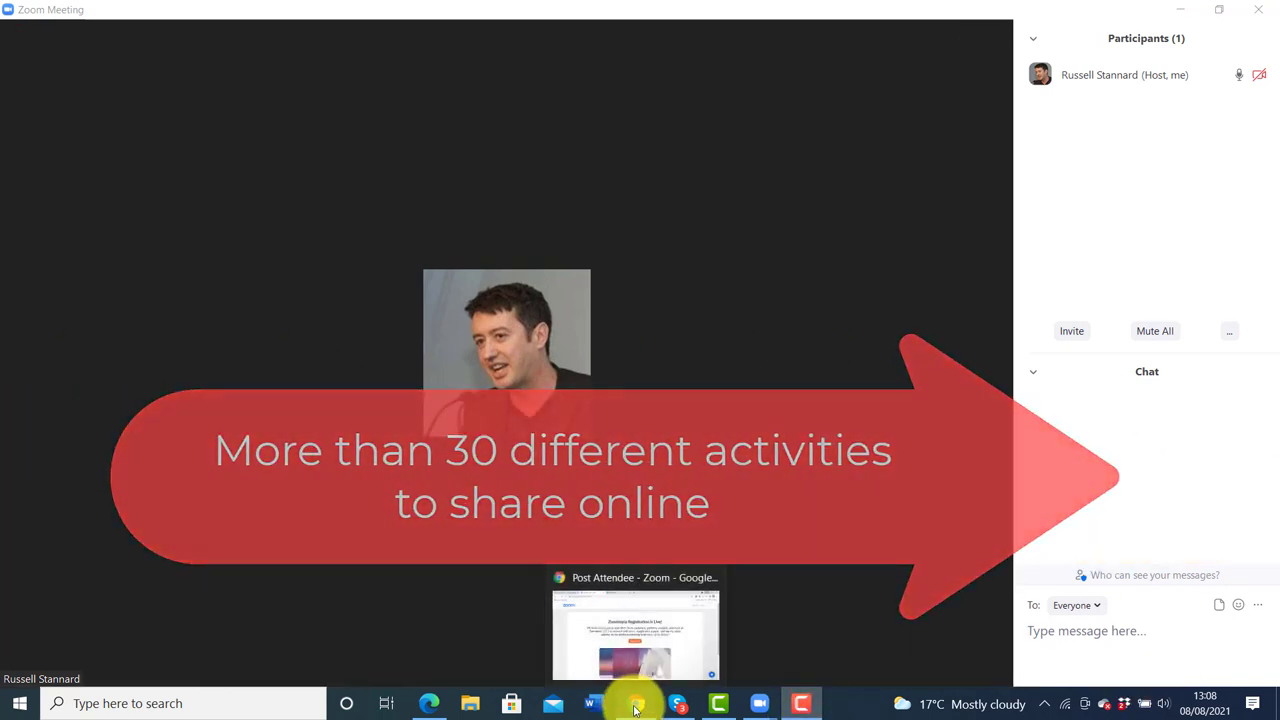
left_click(635, 706)
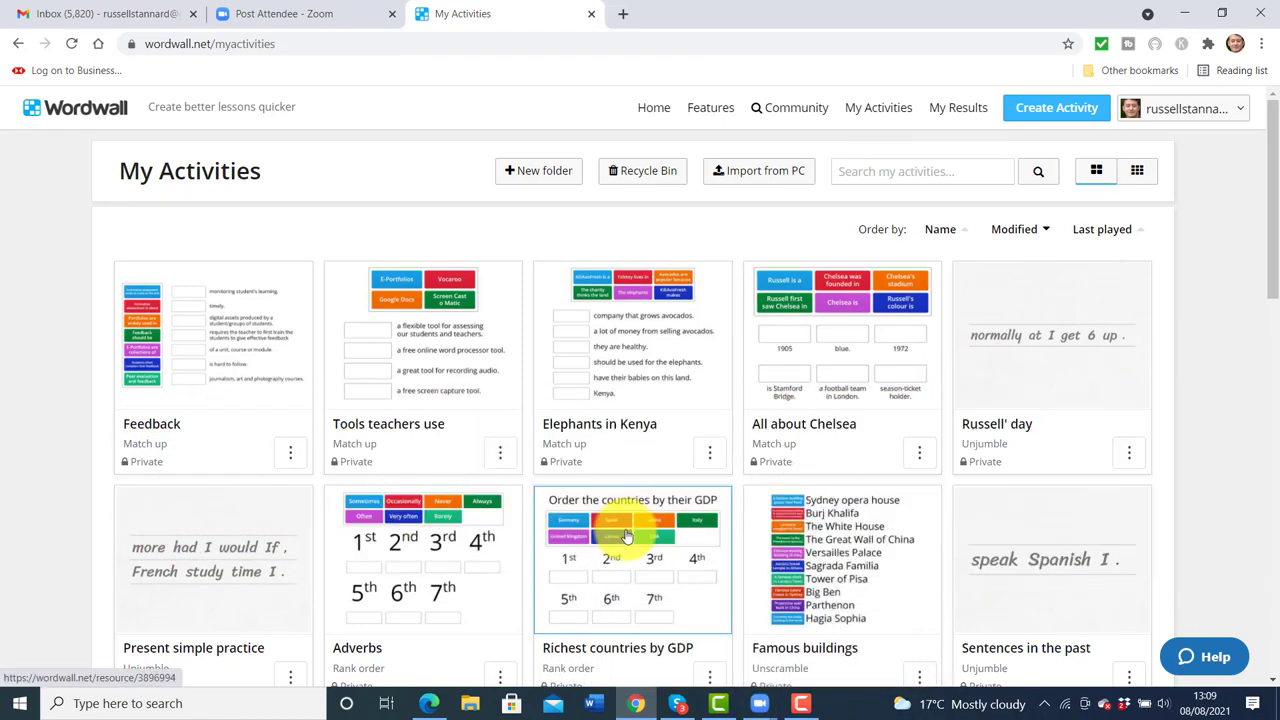
left_click(627, 536)
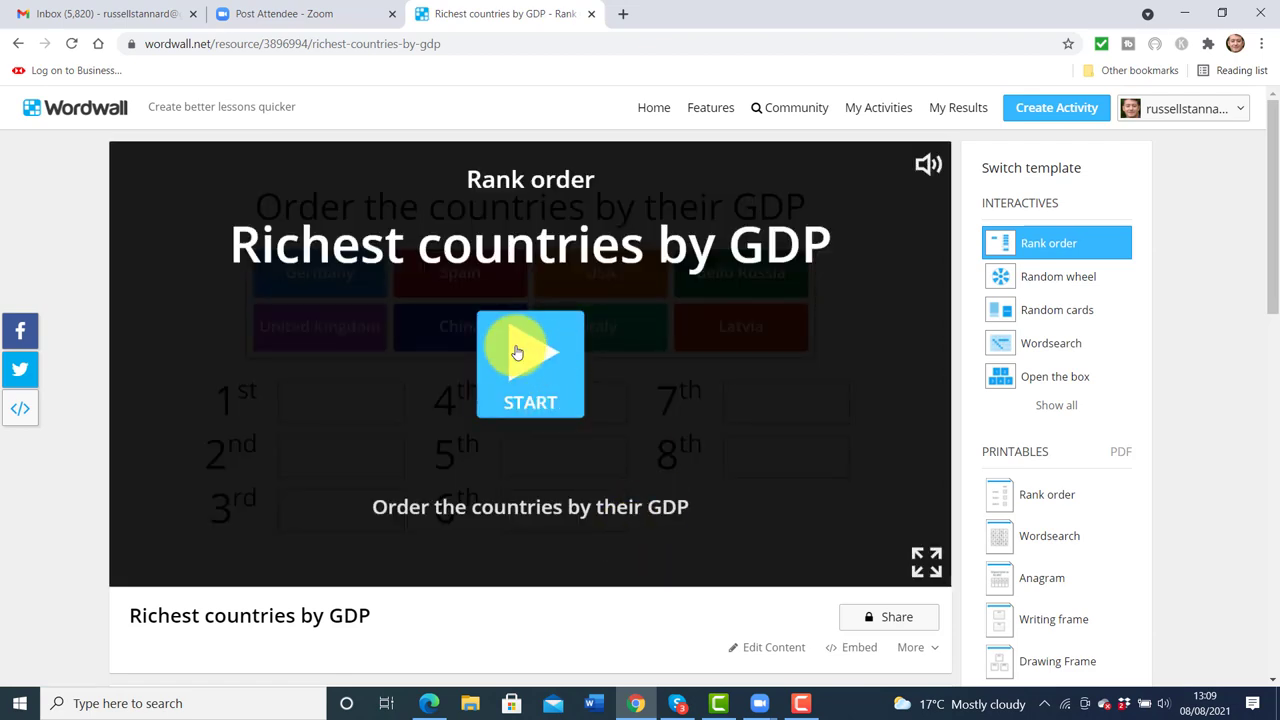
left_click(526, 351)
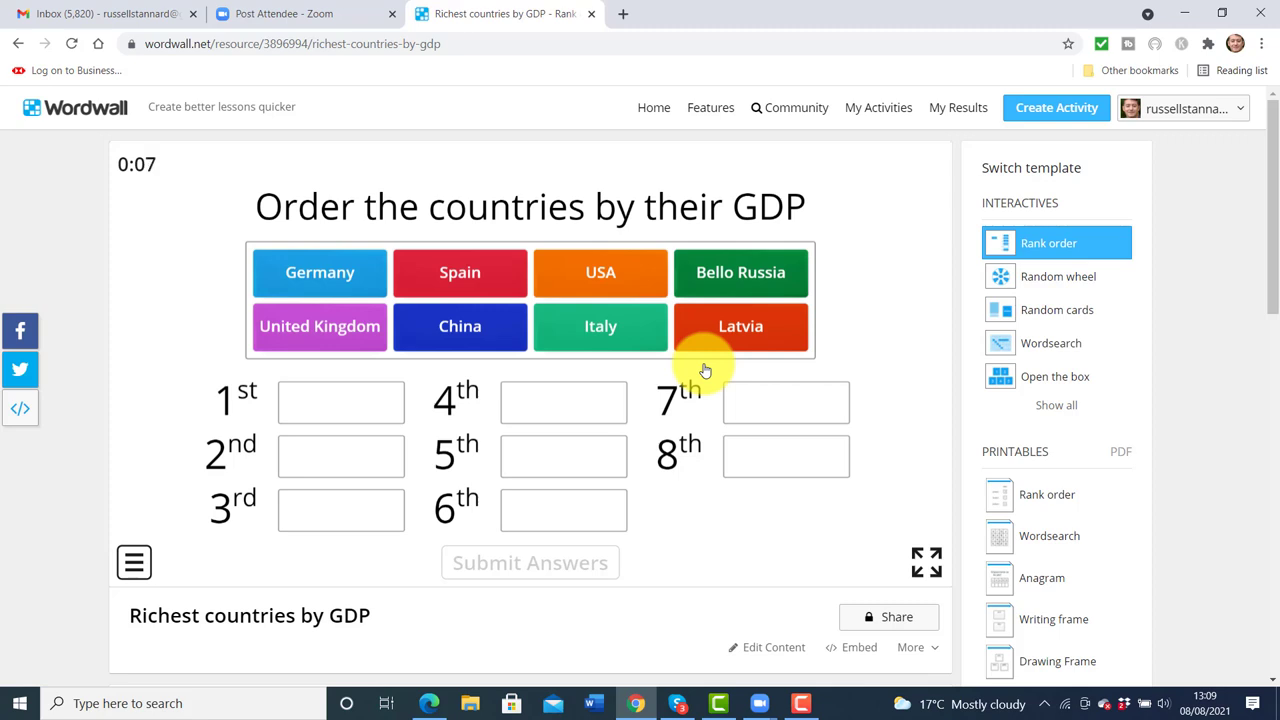
Rank USA, China, Germany, UK, Italy, Spain, Latvia and Bello Russia 1–8, then submit
left_click_drag(600, 276, 337, 418)
left_click_drag(320, 323, 334, 451)
left_click_drag(300, 286, 338, 520)
left_click_drag(581, 283, 551, 409)
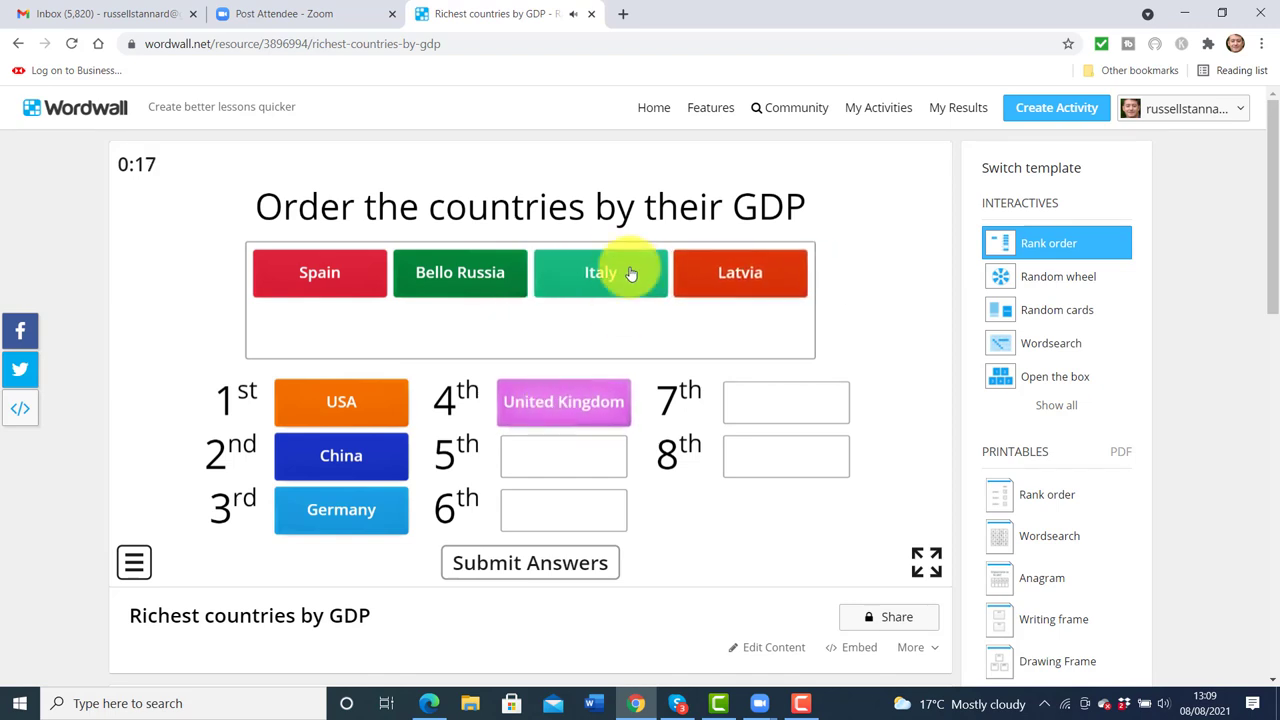
left_click_drag(594, 266, 566, 456)
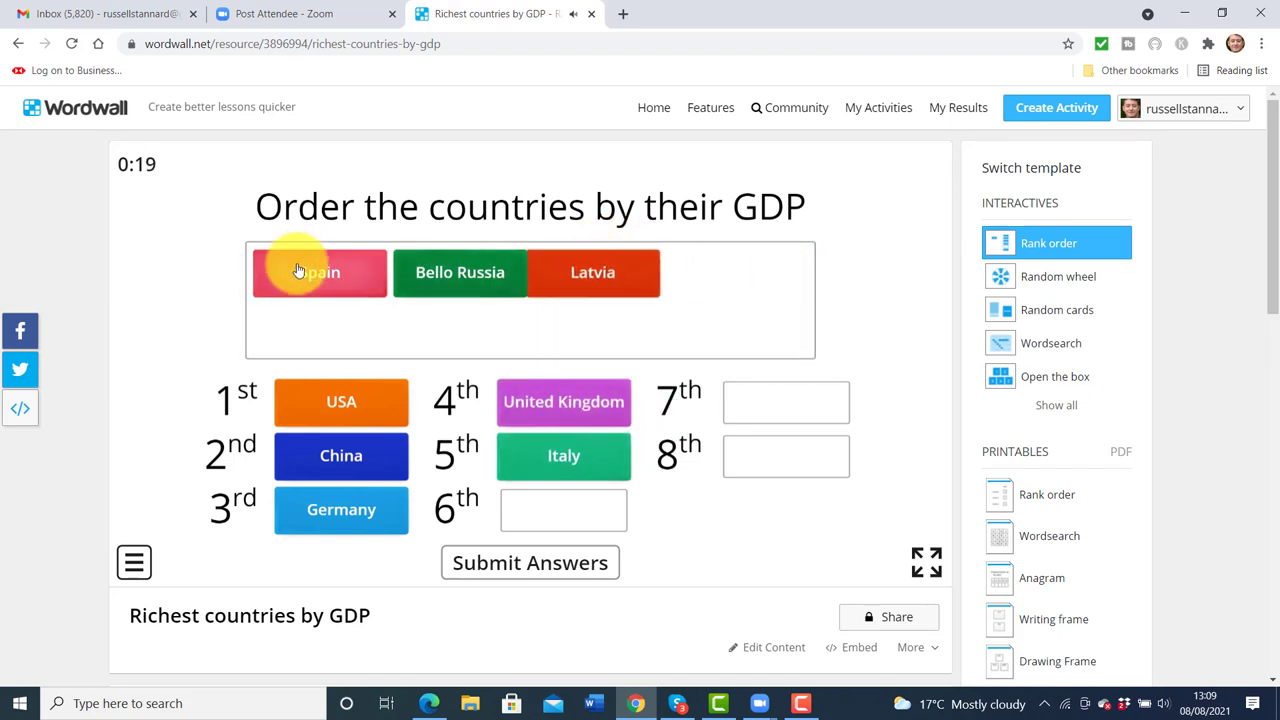
left_click_drag(307, 282, 570, 520)
left_click_drag(480, 277, 800, 405)
left_click_drag(339, 270, 782, 465)
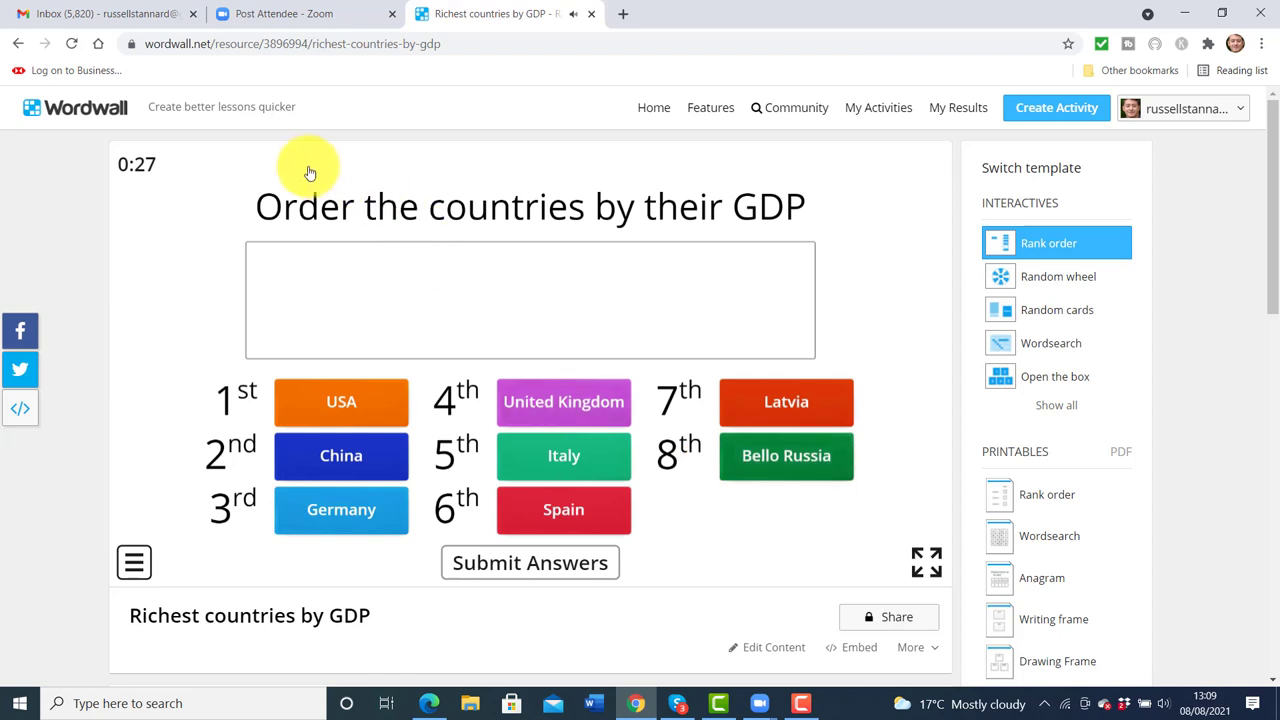
left_click(505, 566)
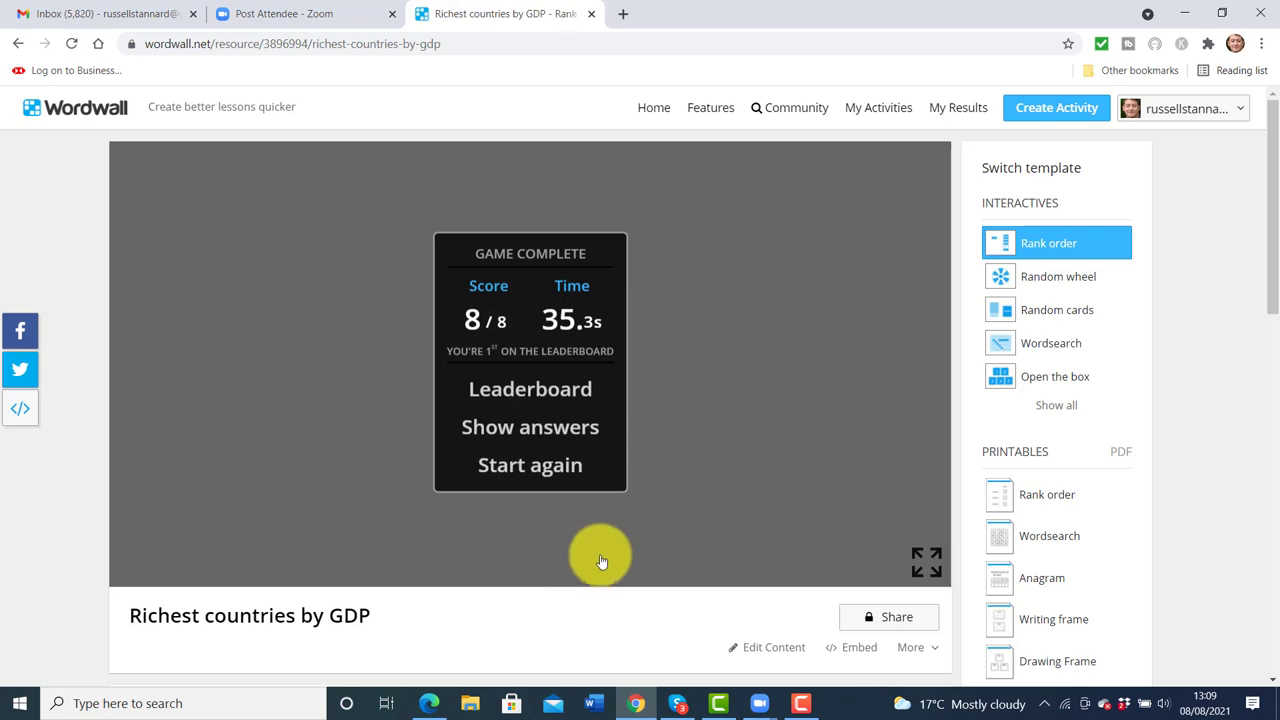
left_click(958, 112)
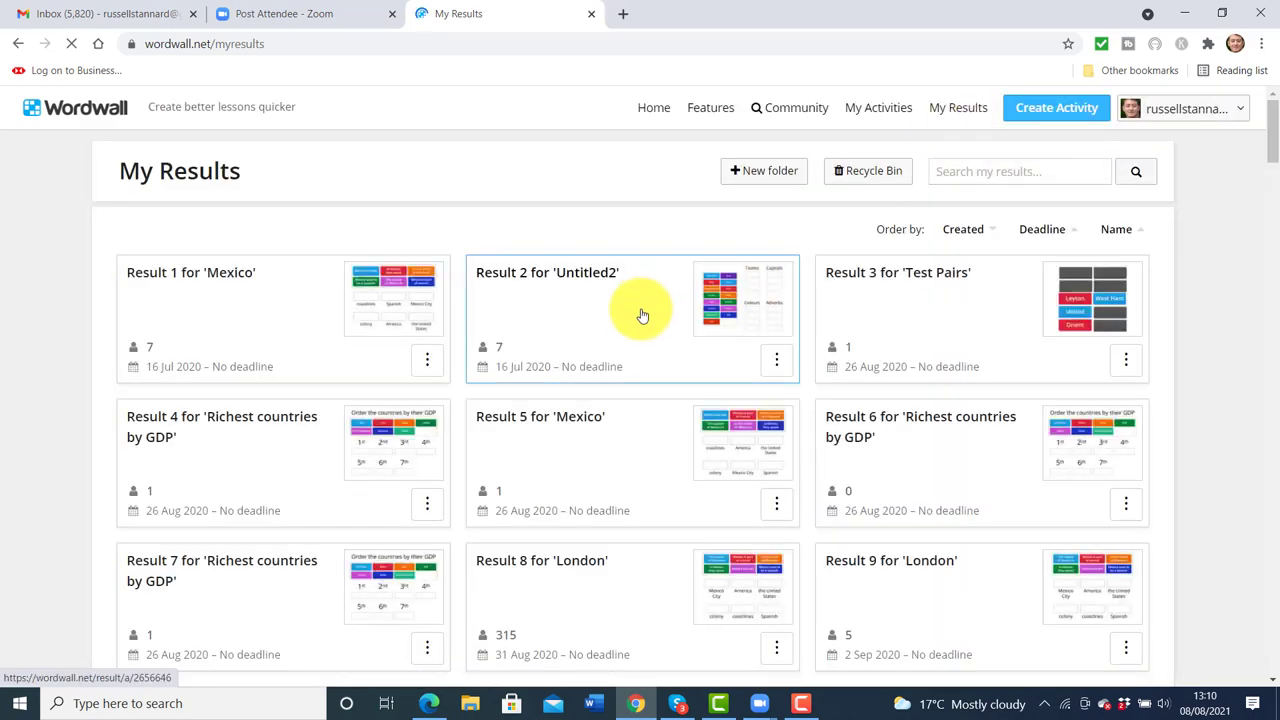
Open Result 84 for 'All about Chelsea' and scroll through its report
left_click_drag(1272, 112, 1254, 437)
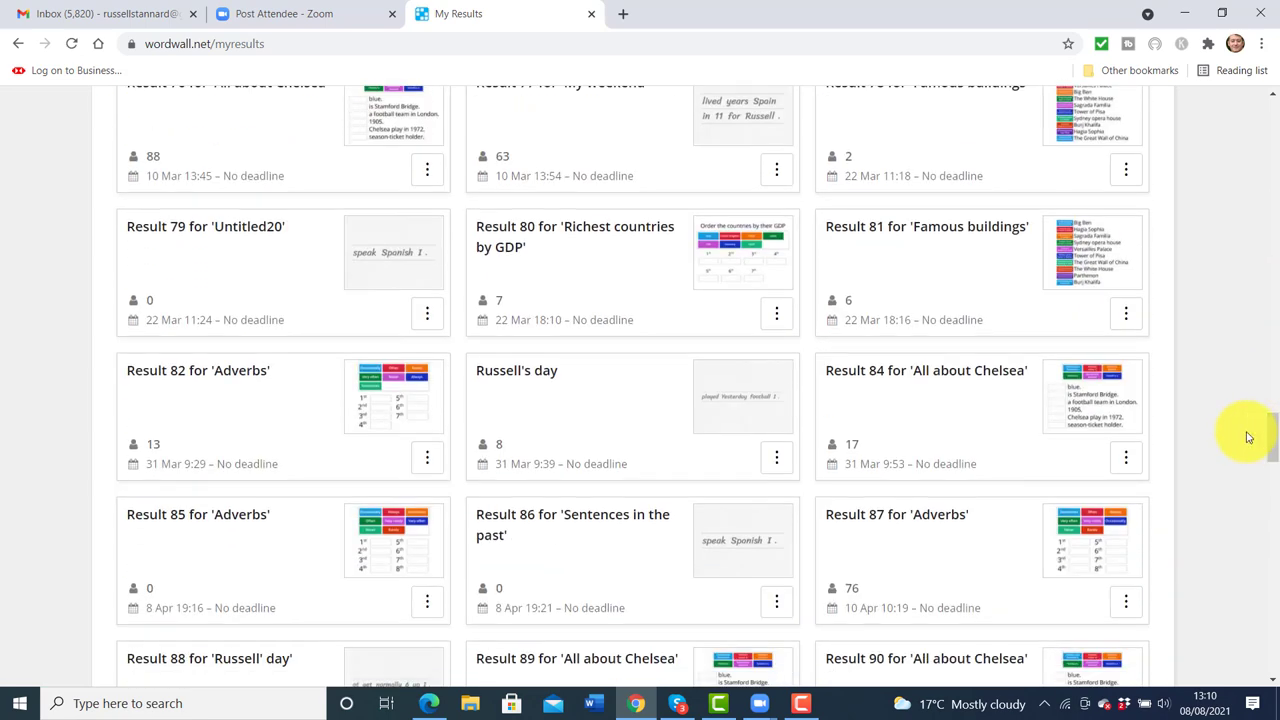
left_click(846, 447)
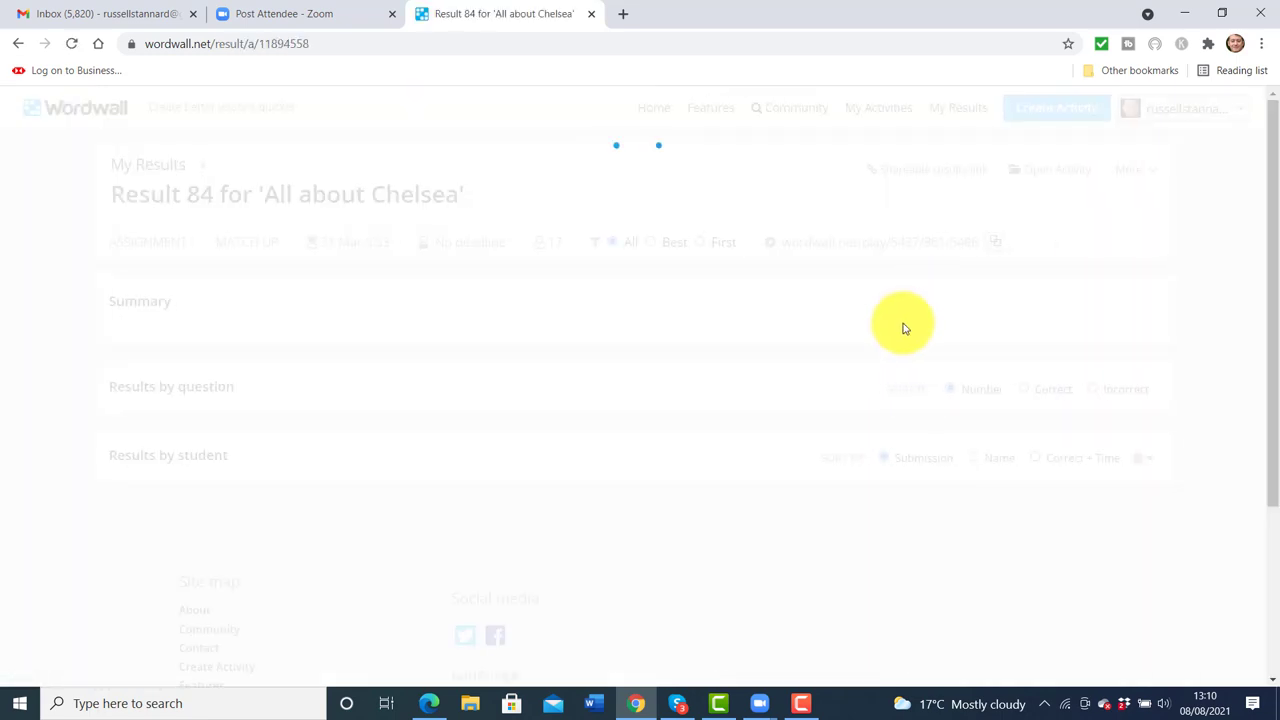
scroll(1262, 223, "down", 1)
mouse_move(390, 425)
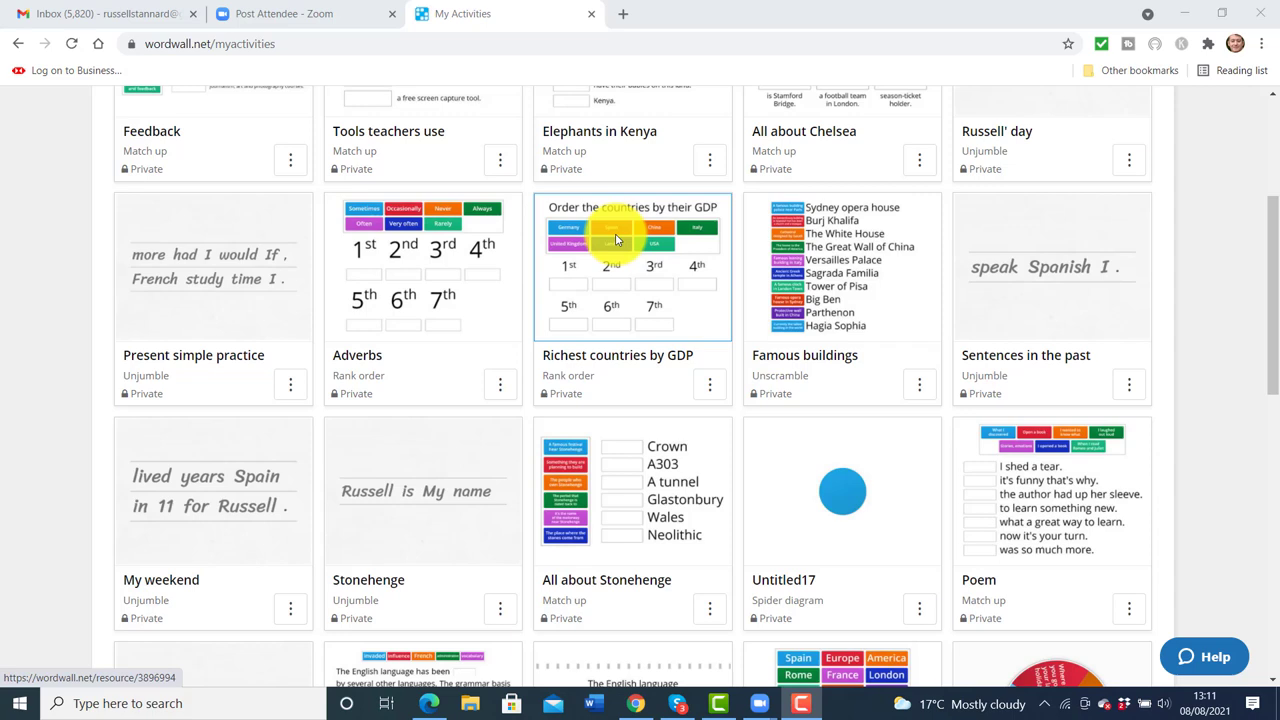
Create a default-settings assignment for Famous buildings and copy its student play link
left_click(841, 265)
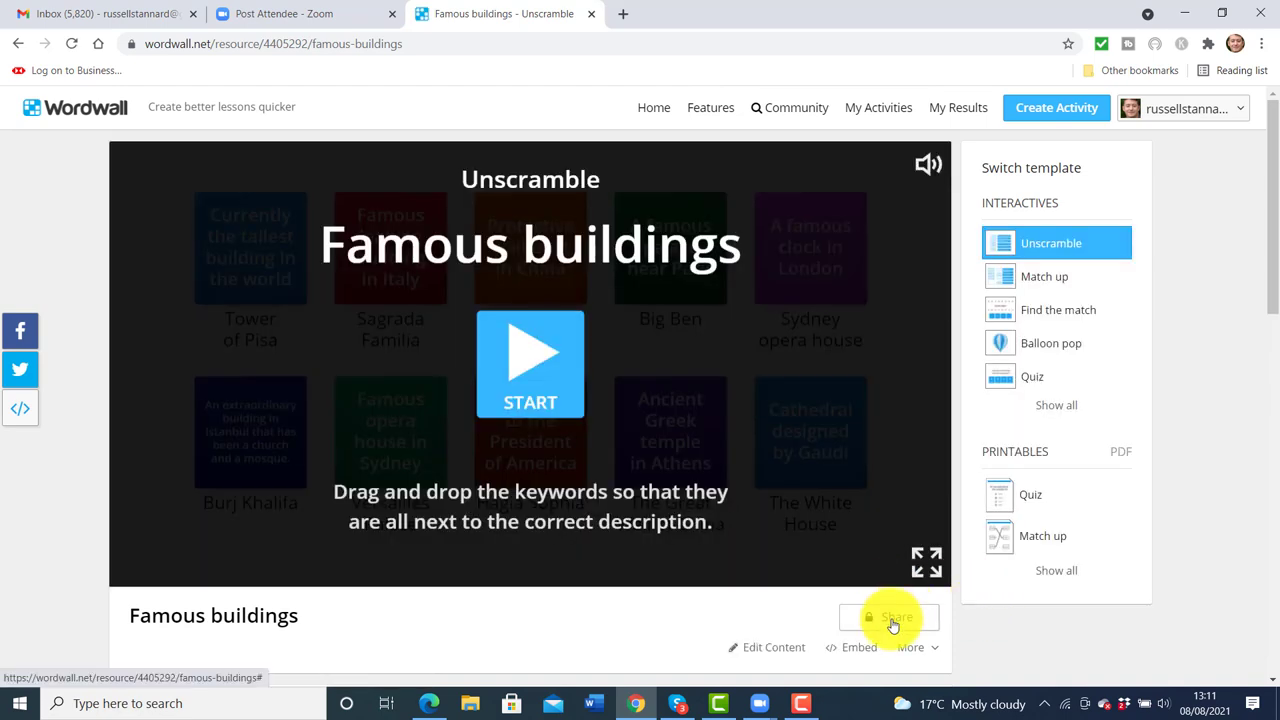
left_click(893, 620)
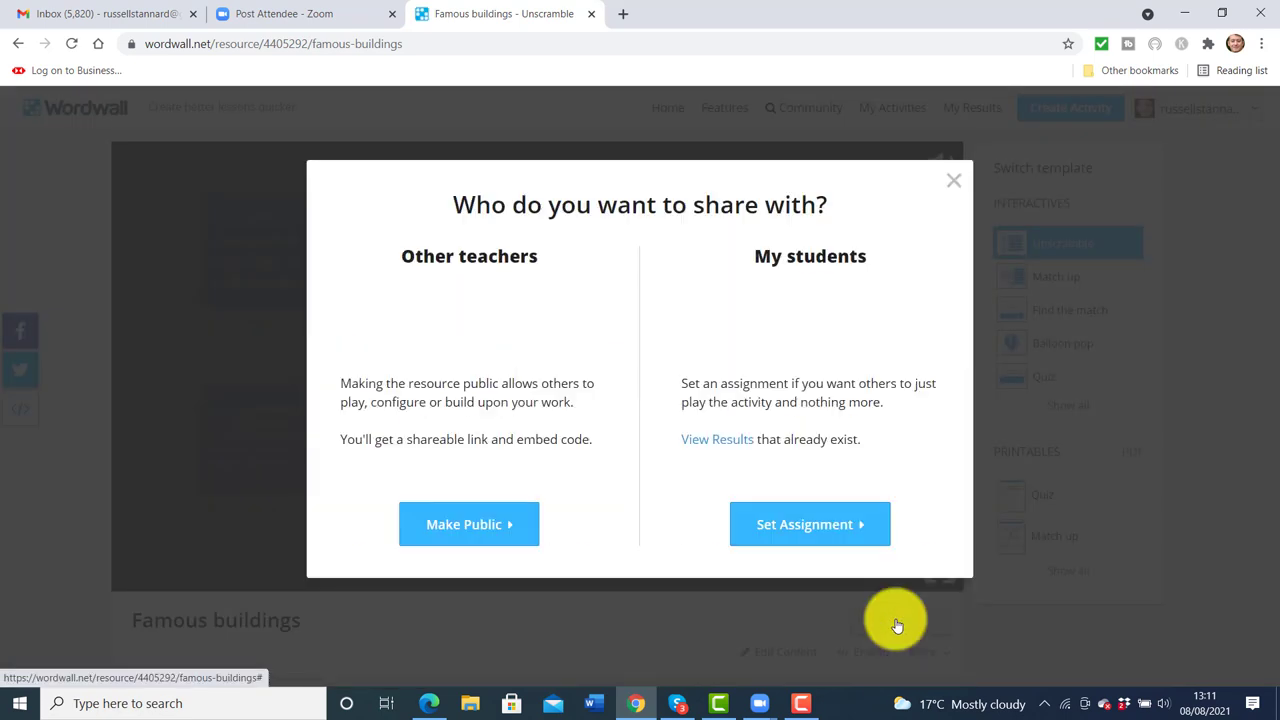
left_click(801, 530)
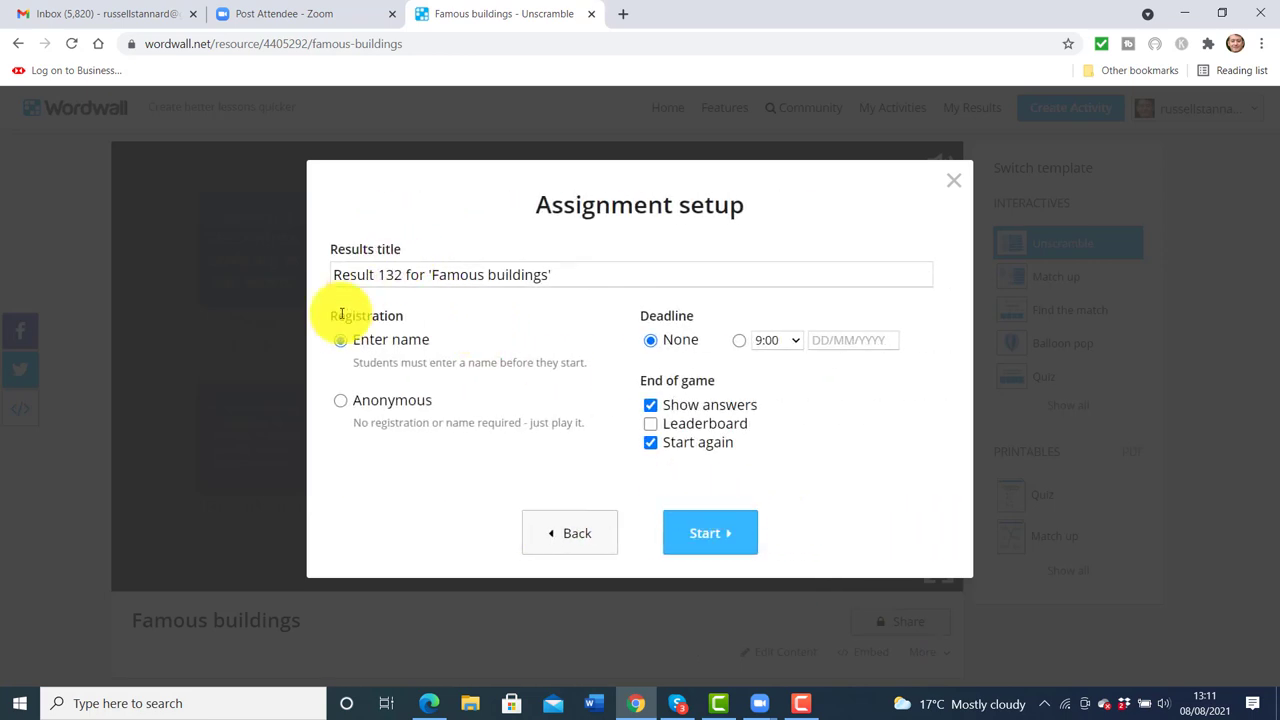
left_click(699, 537)
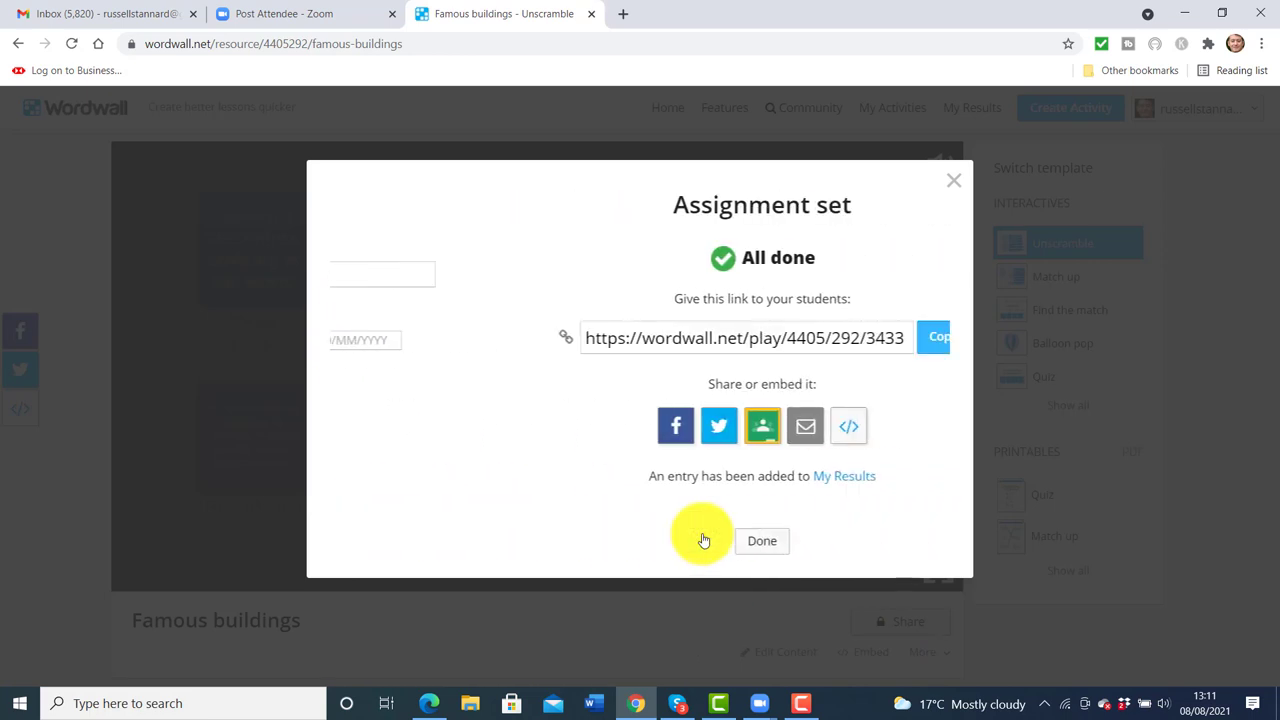
left_click(823, 337)
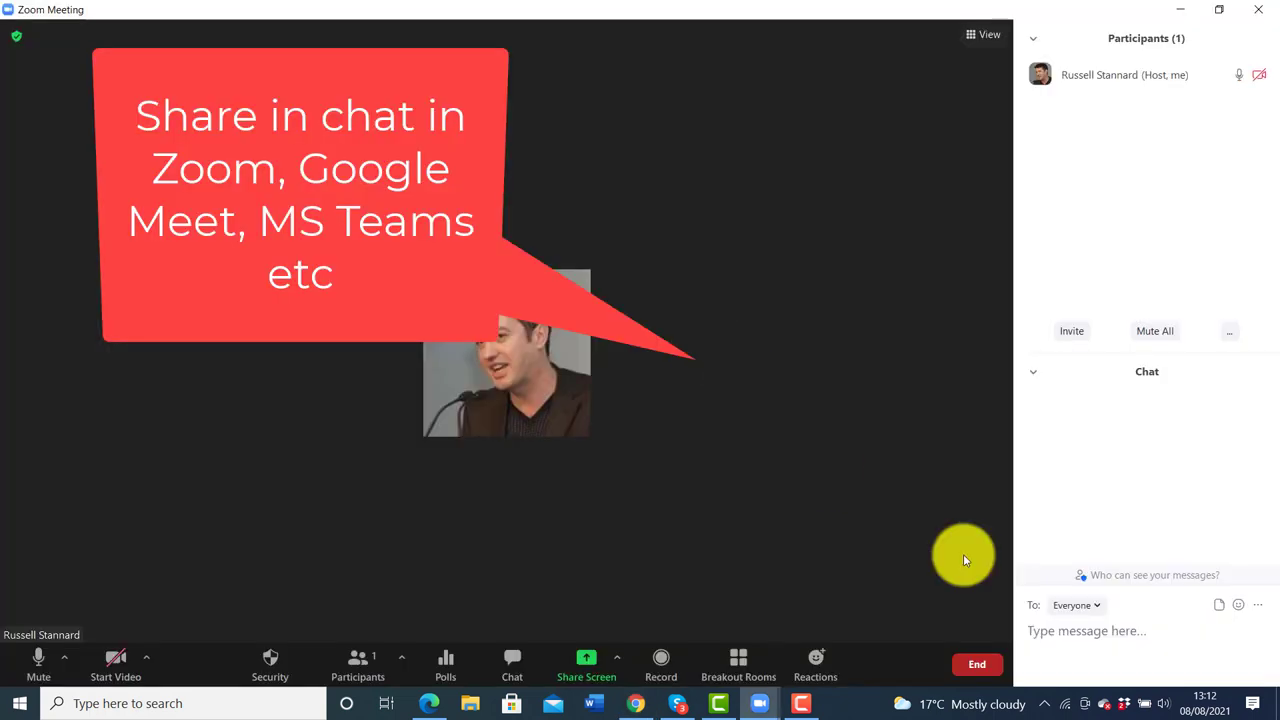
Paste the Famous buildings link into the Zoom chat and send it to everyone
left_click(1102, 643)
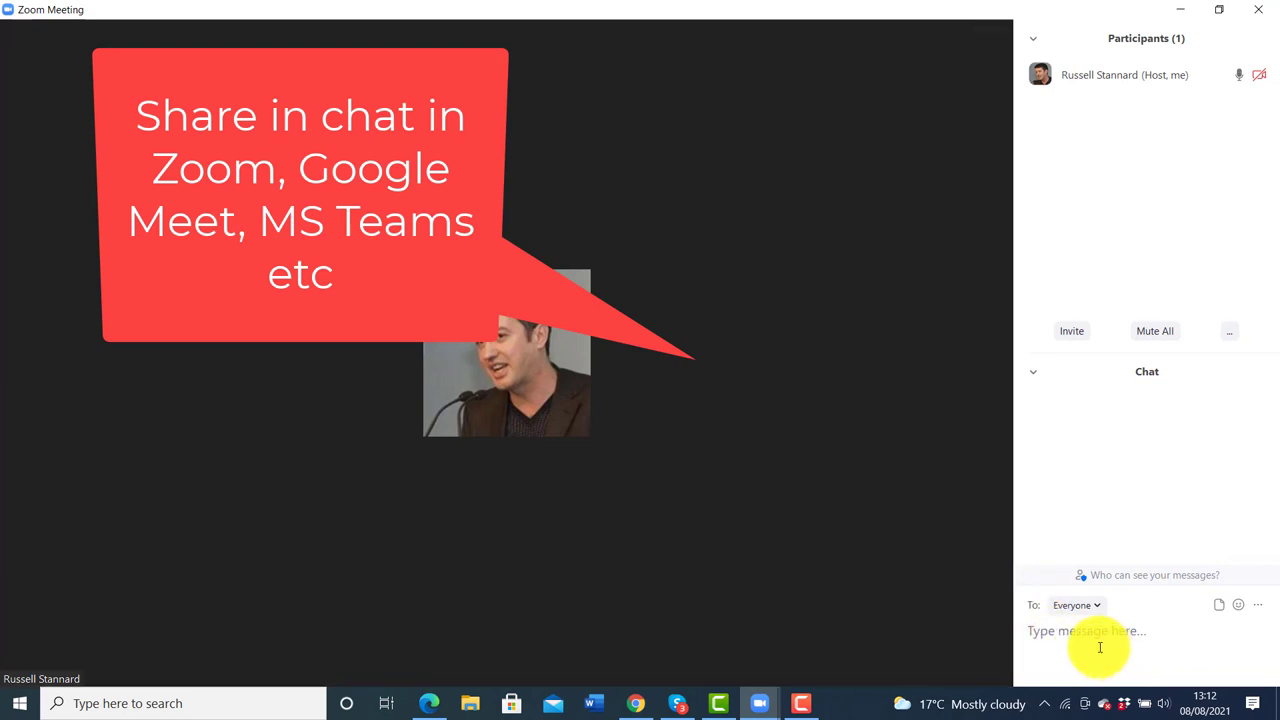
key("ctrl+v")
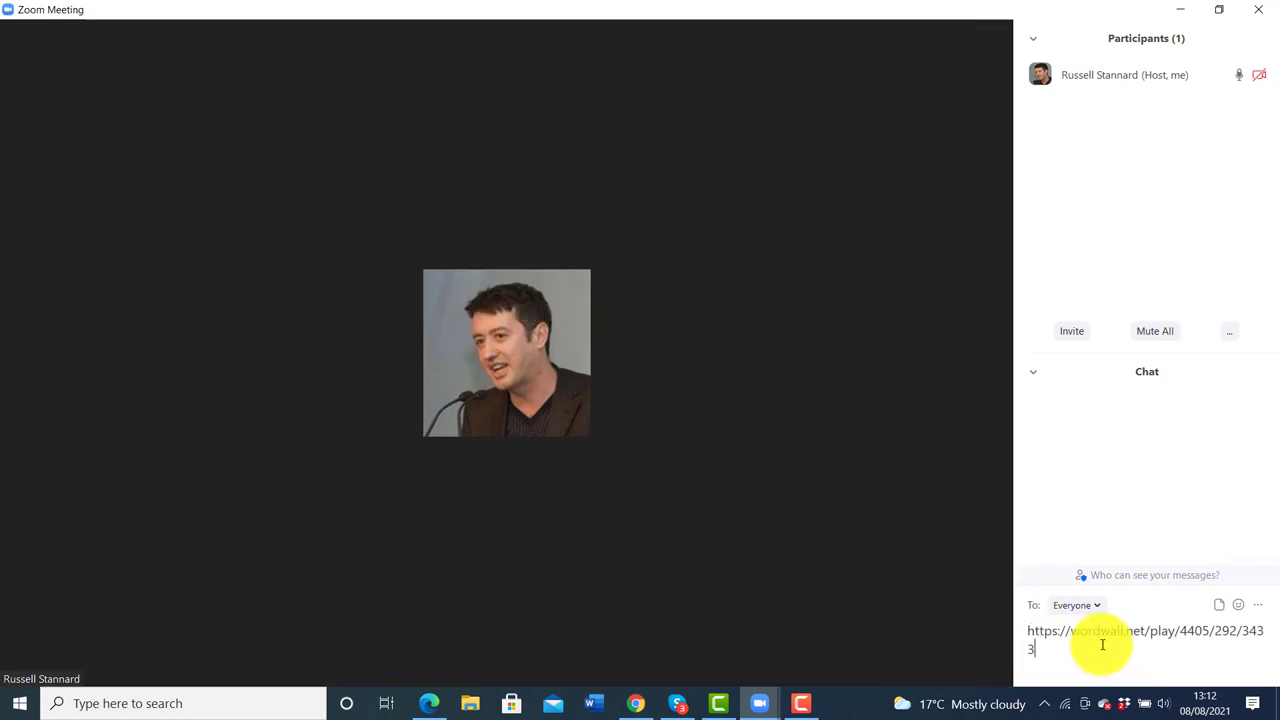
key("Return")
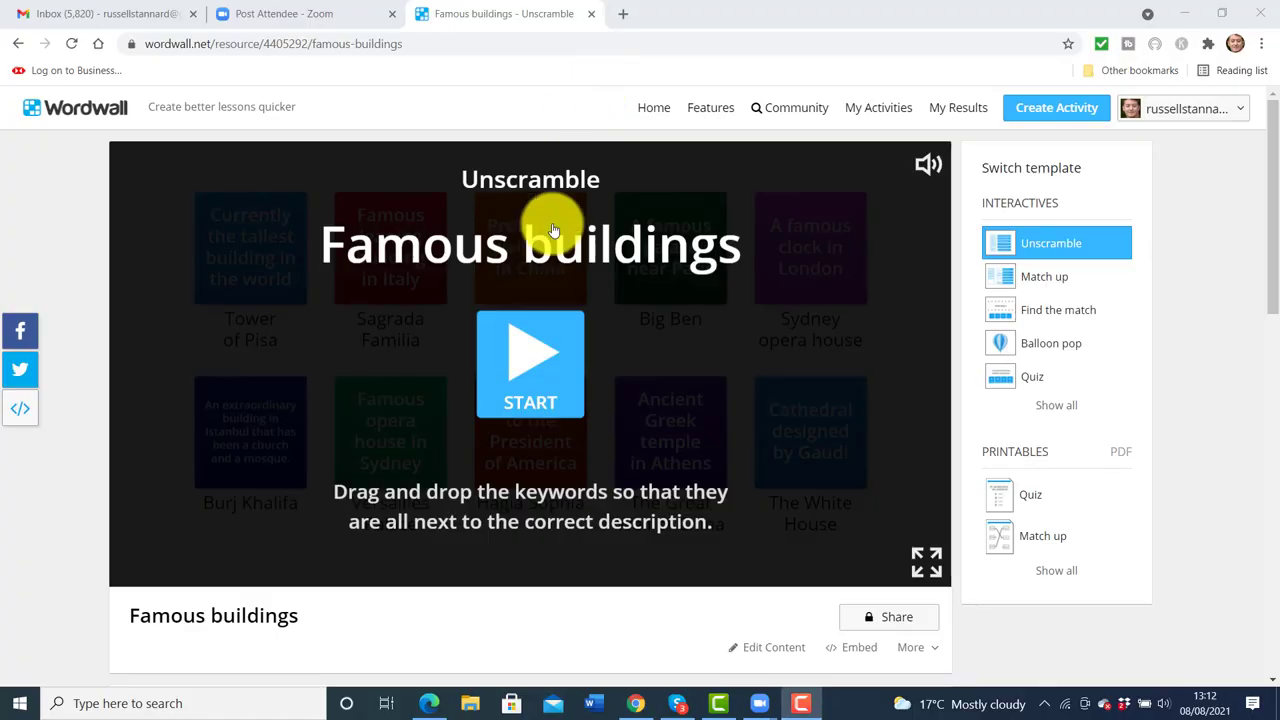
Match the leaning-building and Gaudi clues to Tower of Pisa and Sagrada Familia, then submit
left_click(530, 358)
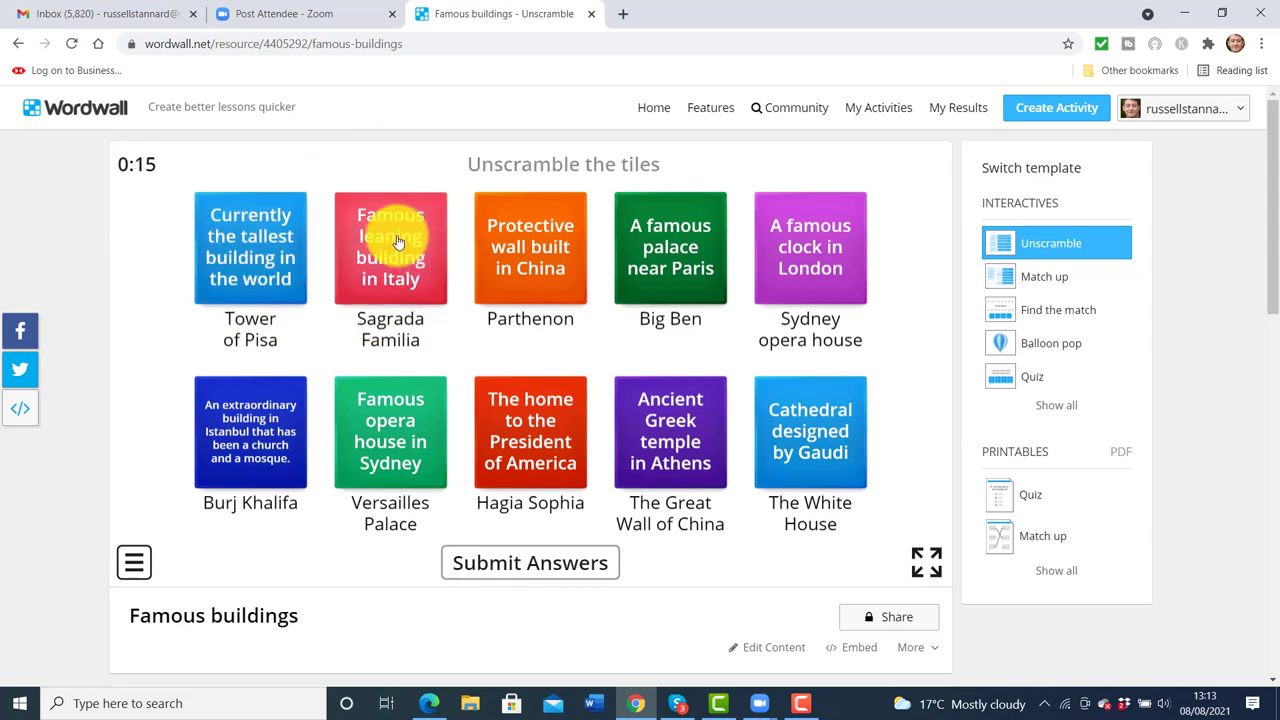
left_click_drag(400, 241, 249, 243)
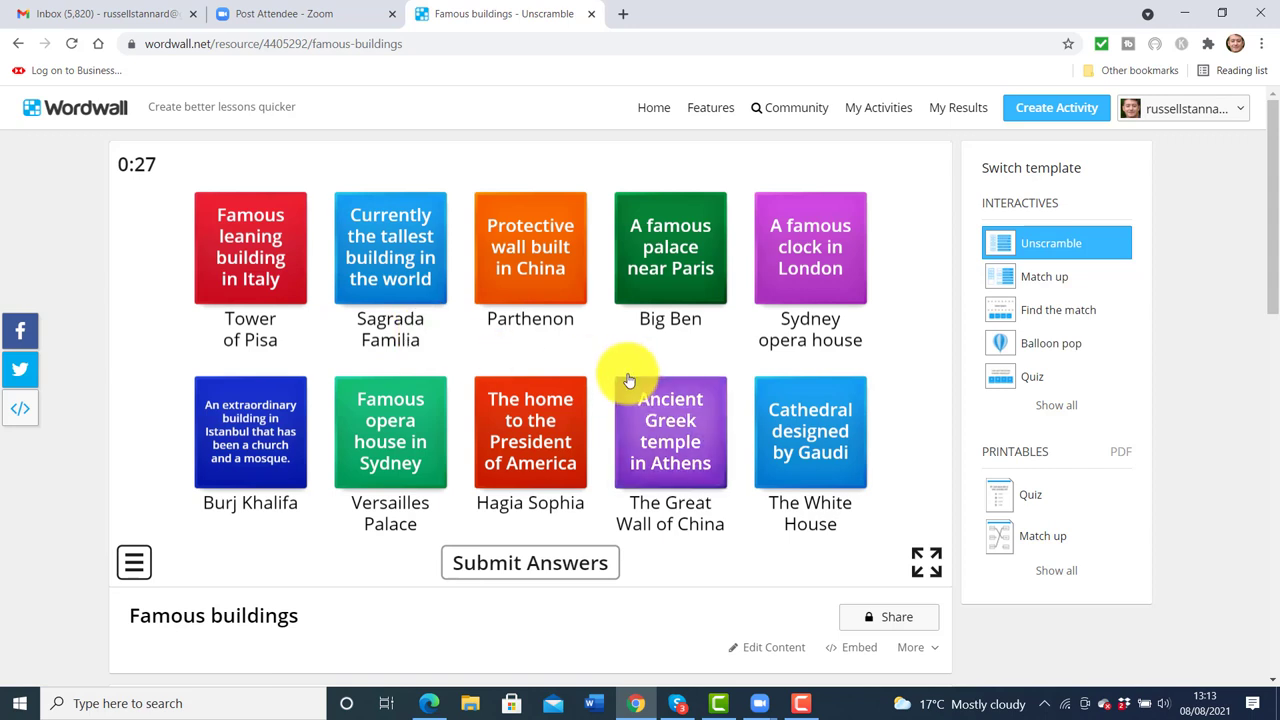
left_click_drag(817, 429, 394, 251)
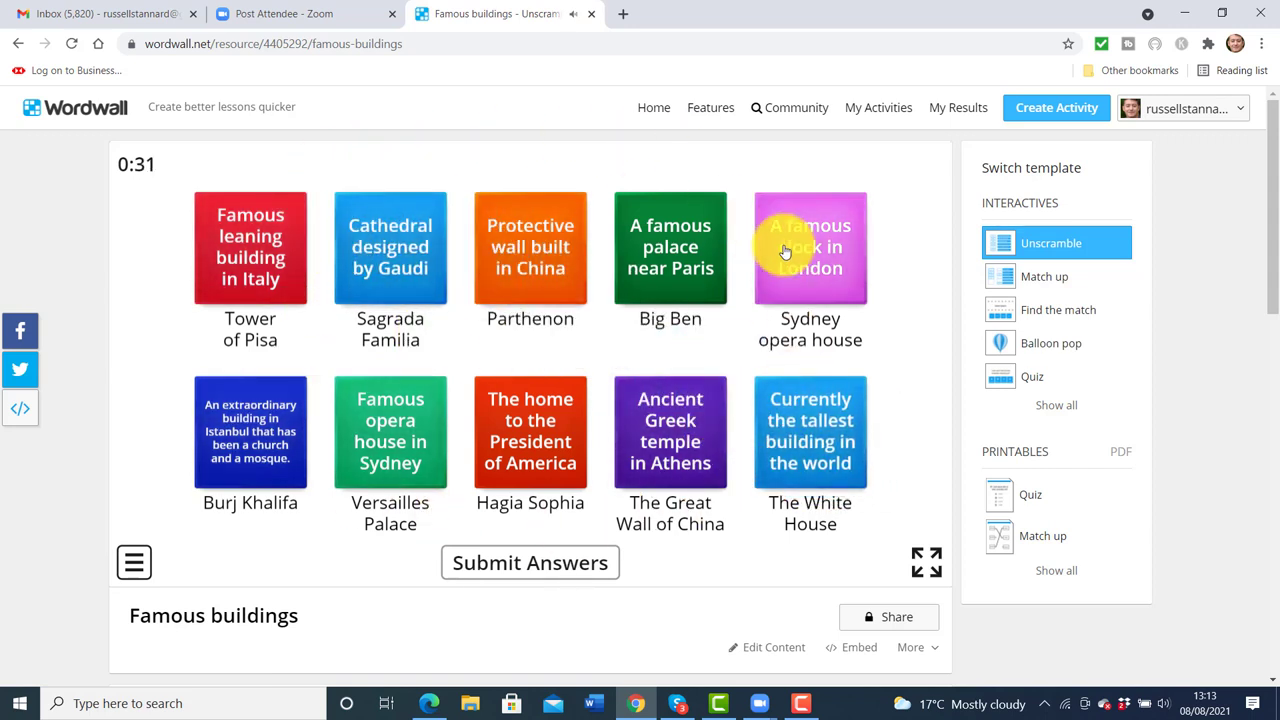
left_click(529, 552)
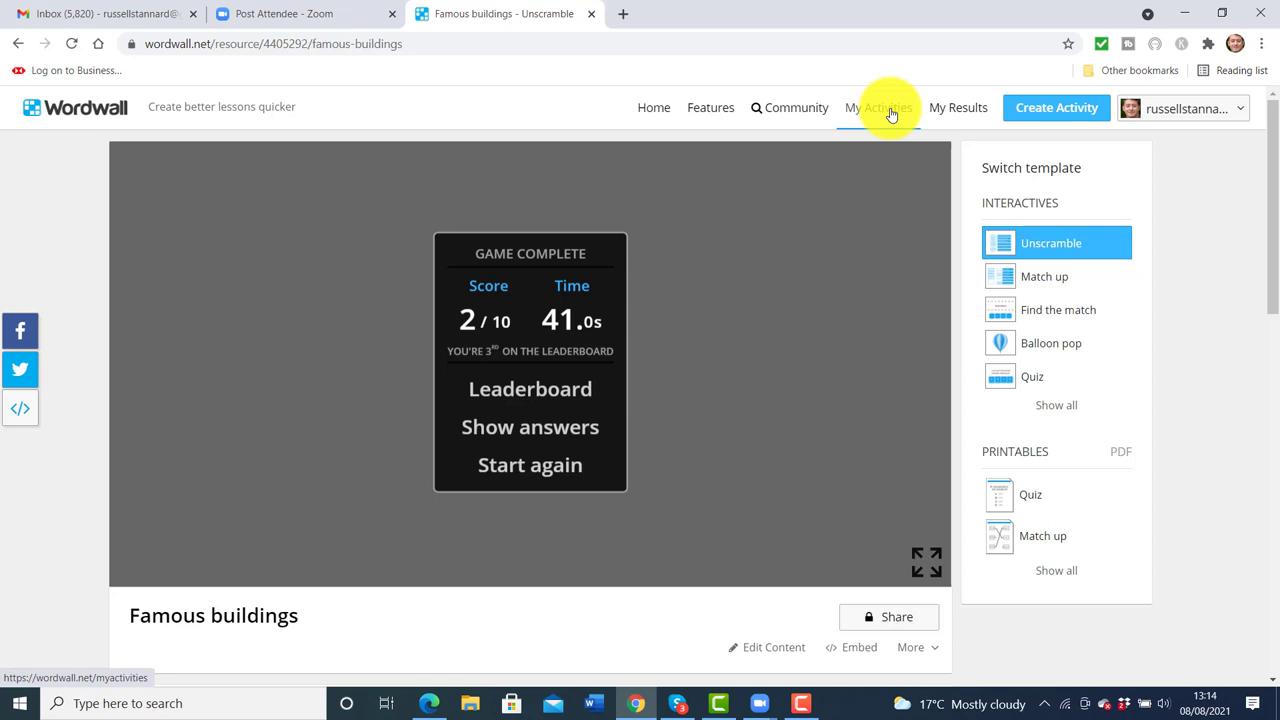
Begin a new activity and pick the Match up template, creating Untitled26
left_click(1065, 110)
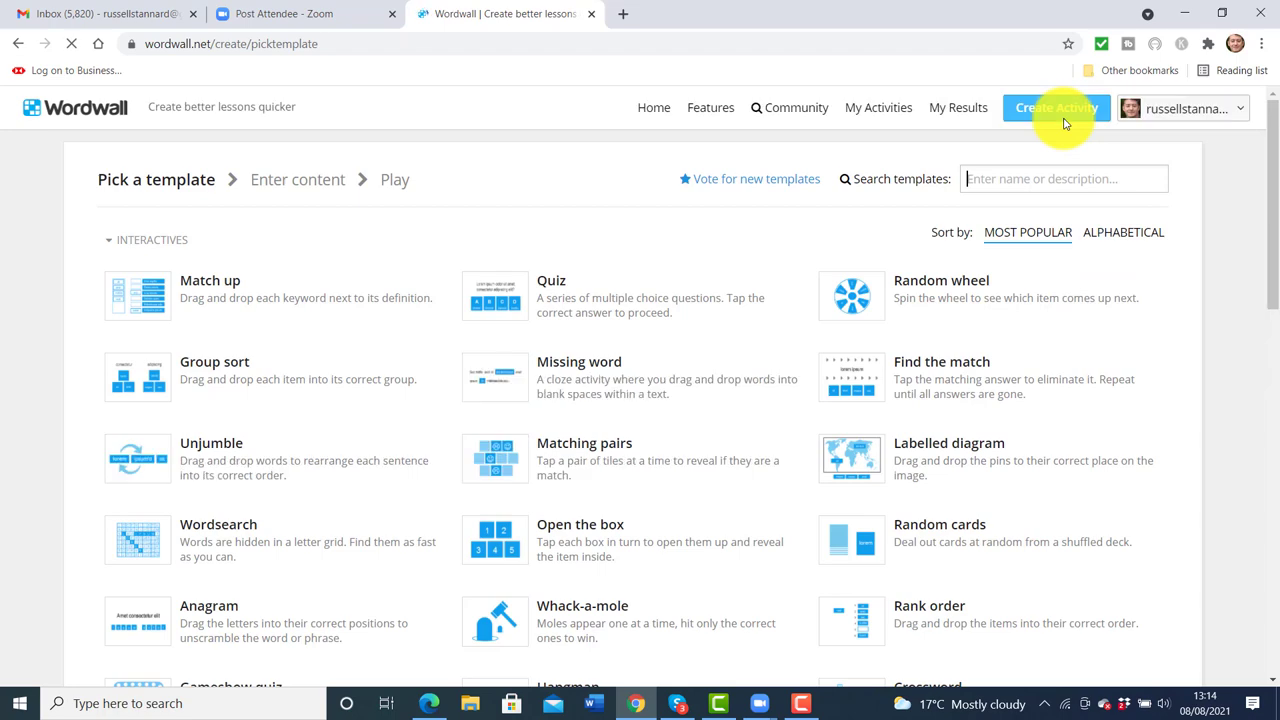
left_click_drag(1274, 212, 1271, 215)
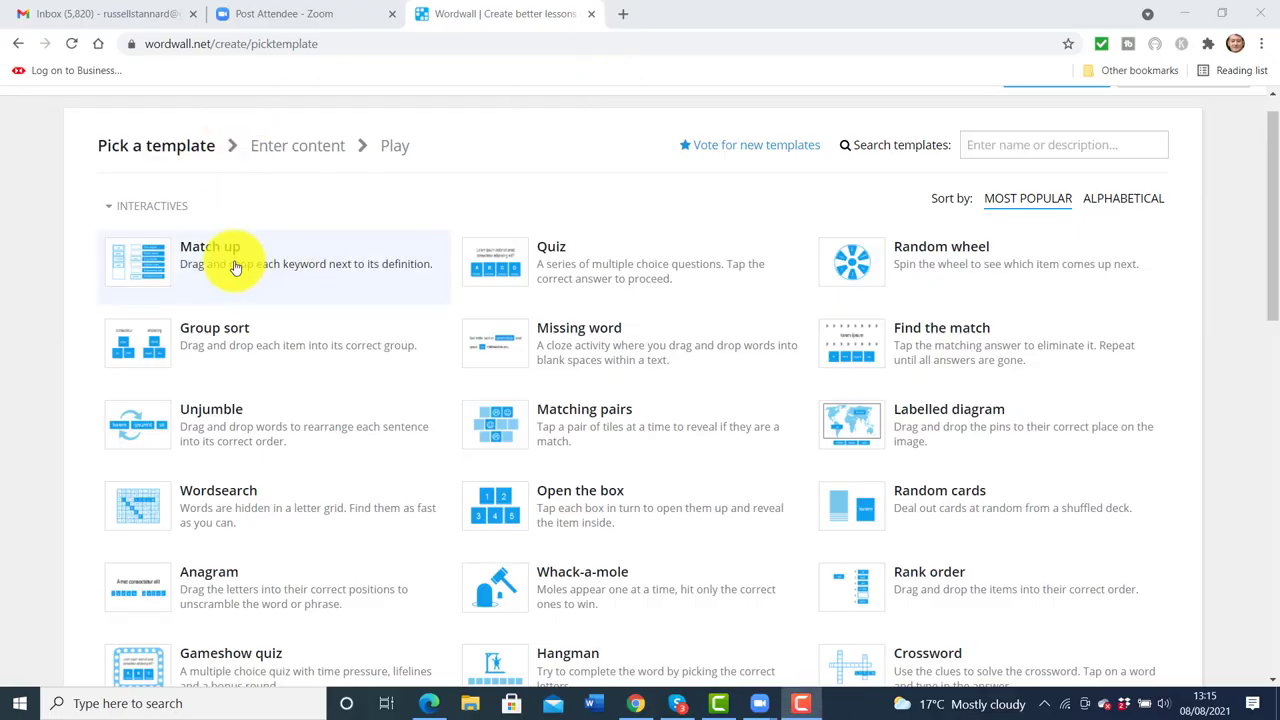
left_click(235, 266)
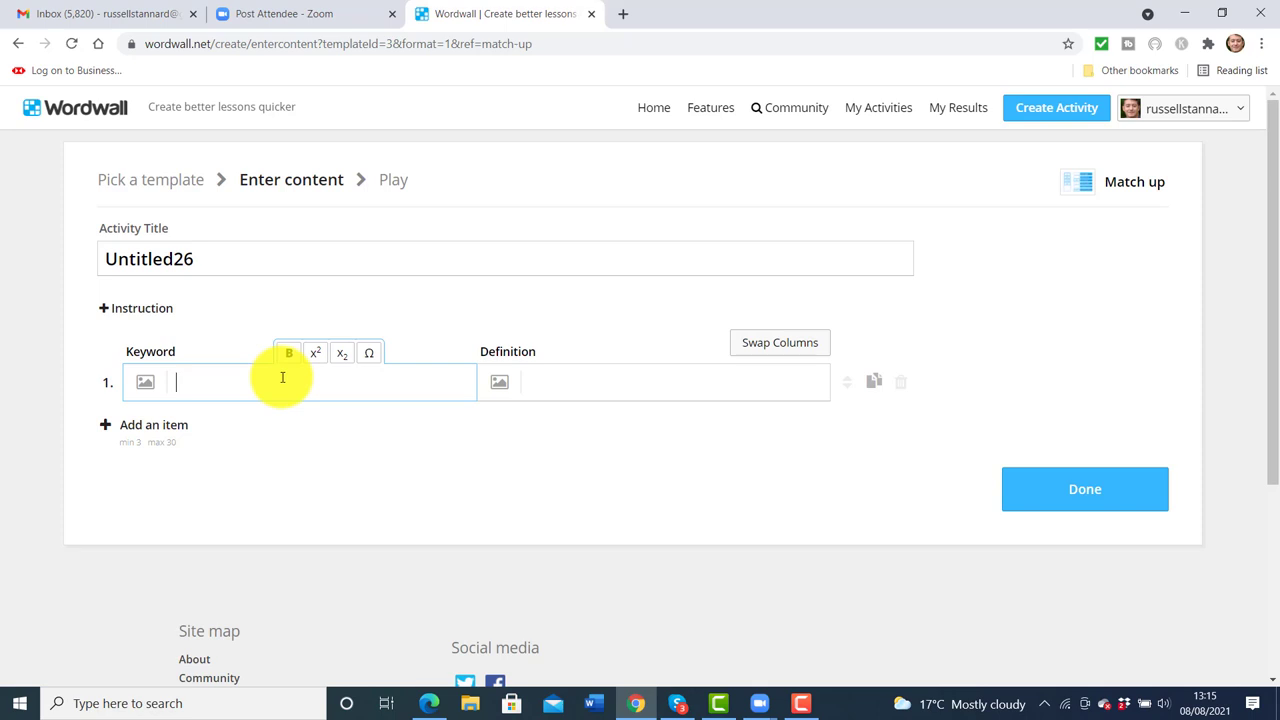
Enter Spain–Madrid as the first keyword–definition pair, add rows, and finish with Done
type("S")
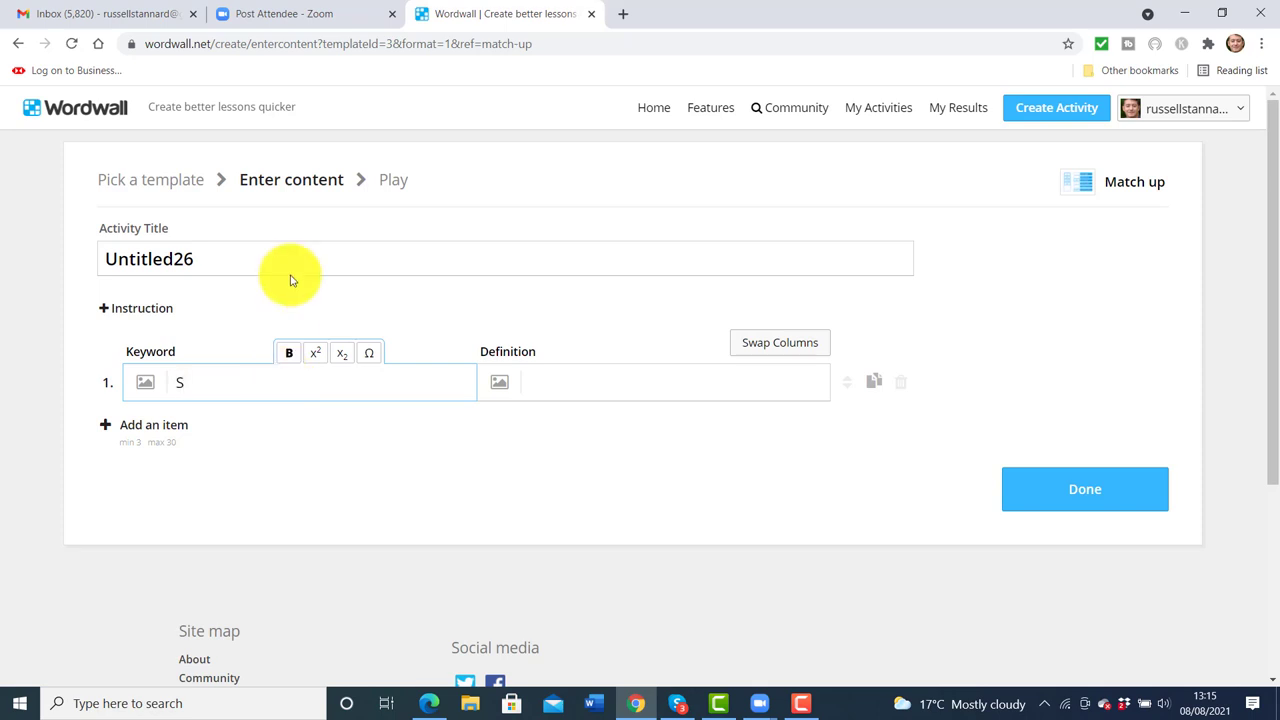
type("pain")
left_click(596, 374)
type("Madrid")
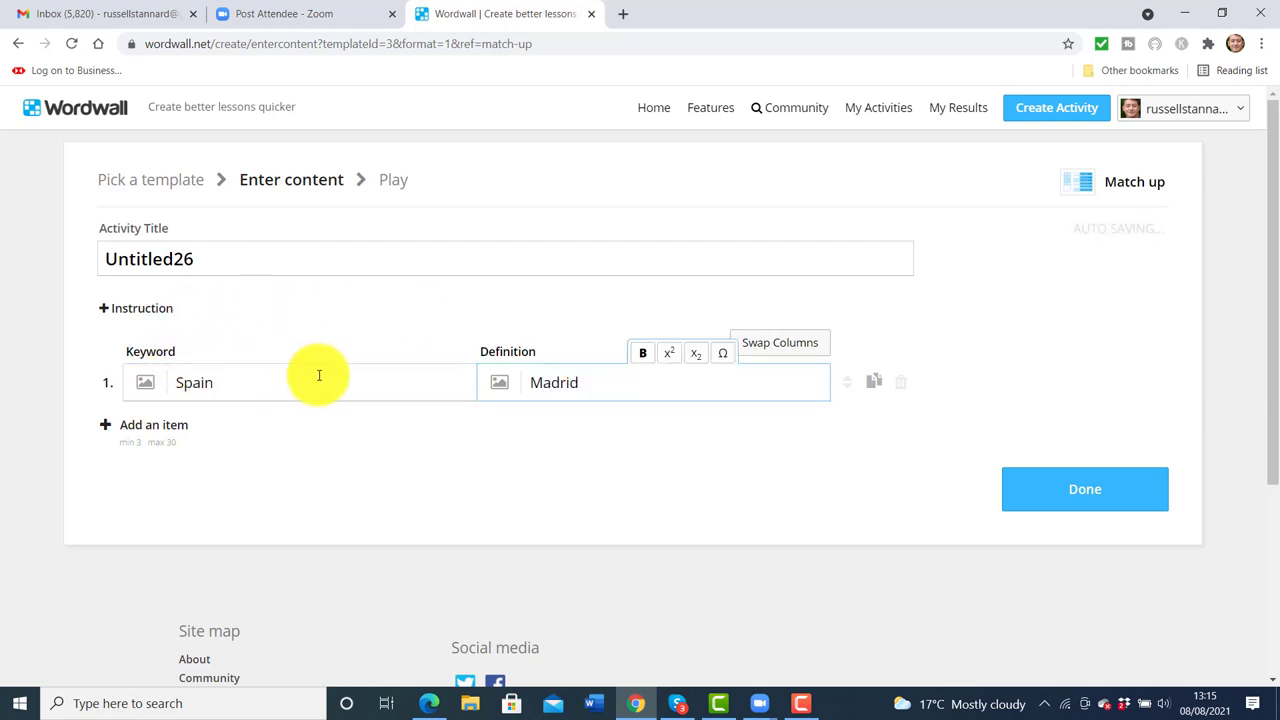
left_click(126, 430)
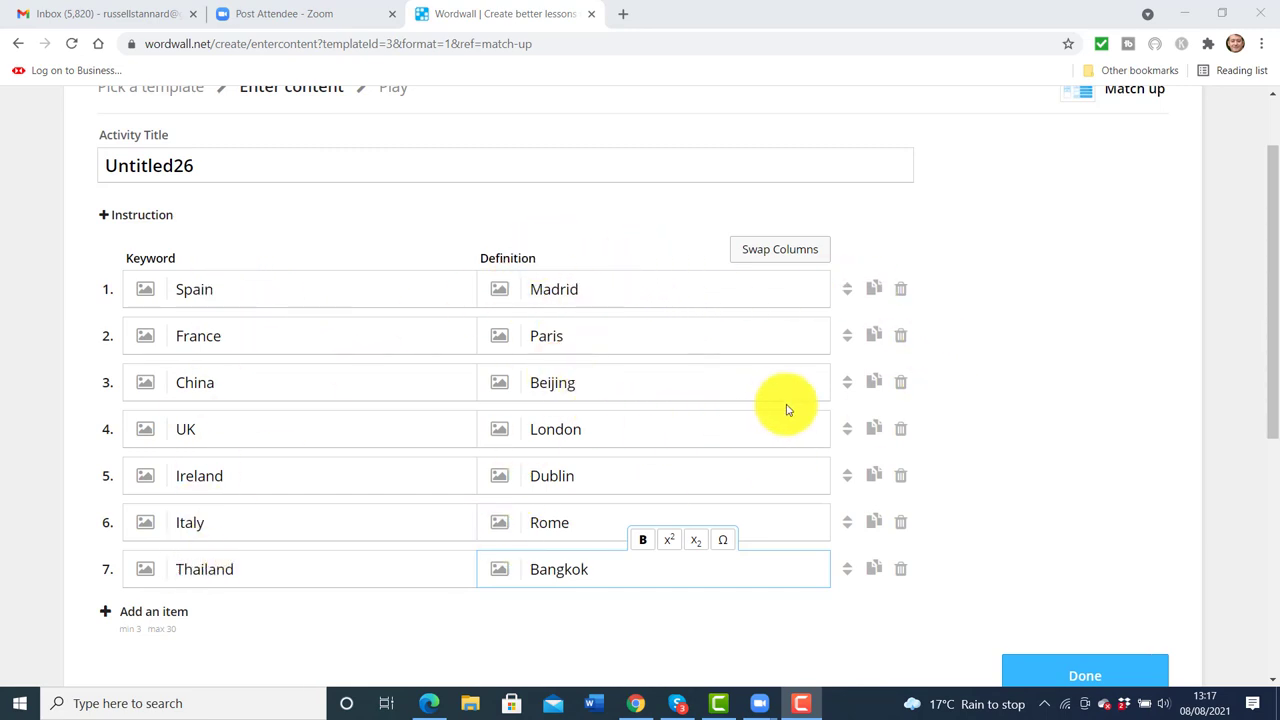
scroll(1272, 365, "down", 1)
scroll(1272, 365, "down", 1)
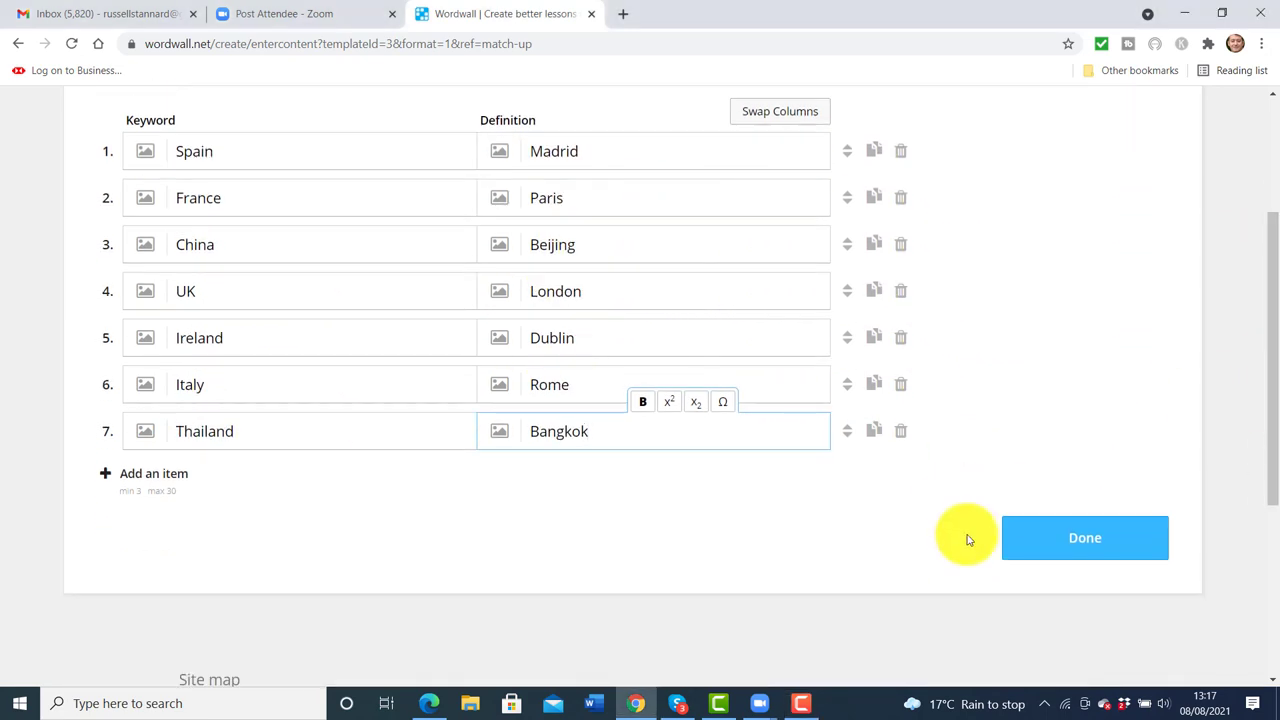
left_click(1076, 540)
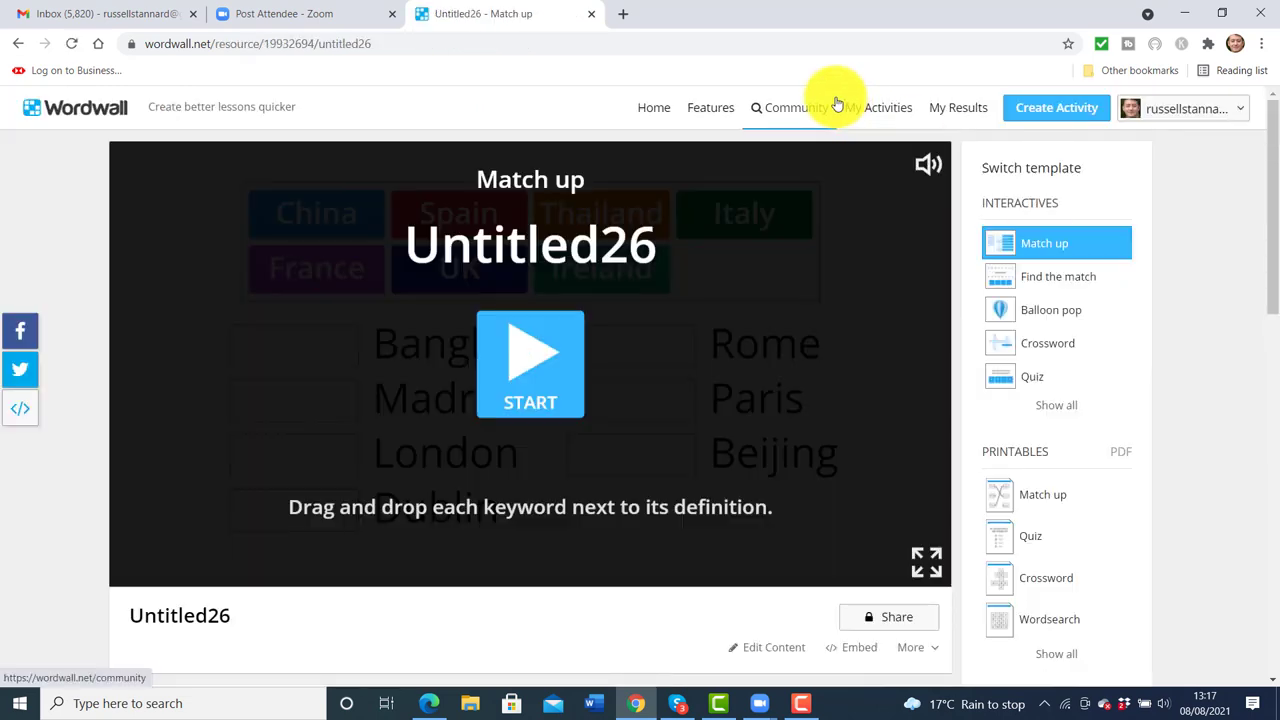
Set Untitled26 as a student assignment with default settings and close the confirmation
left_click(889, 620)
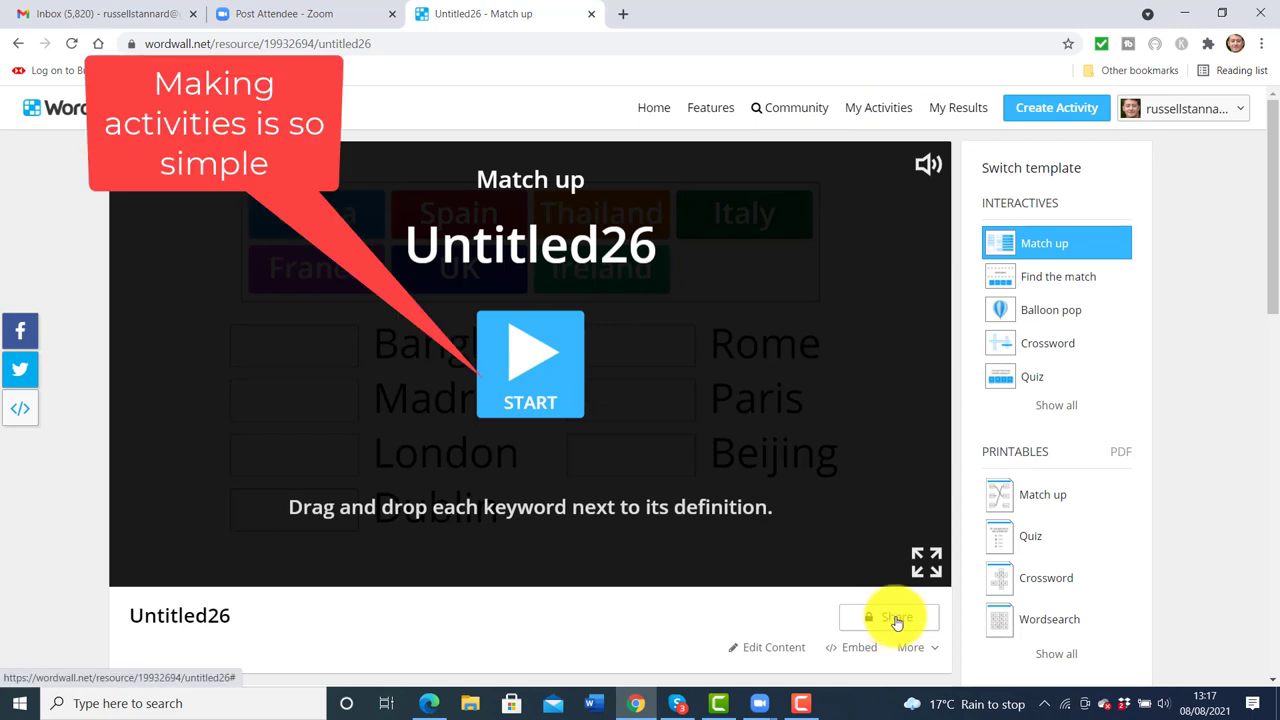
left_click(890, 620)
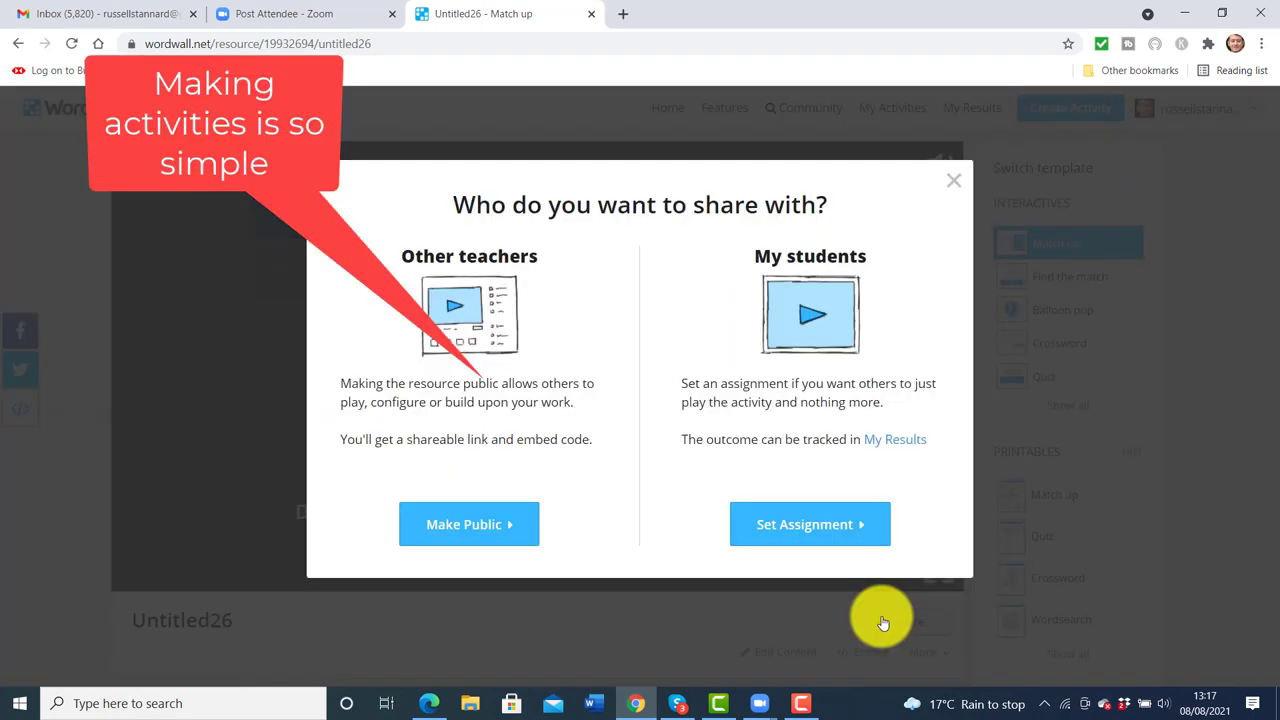
left_click(797, 530)
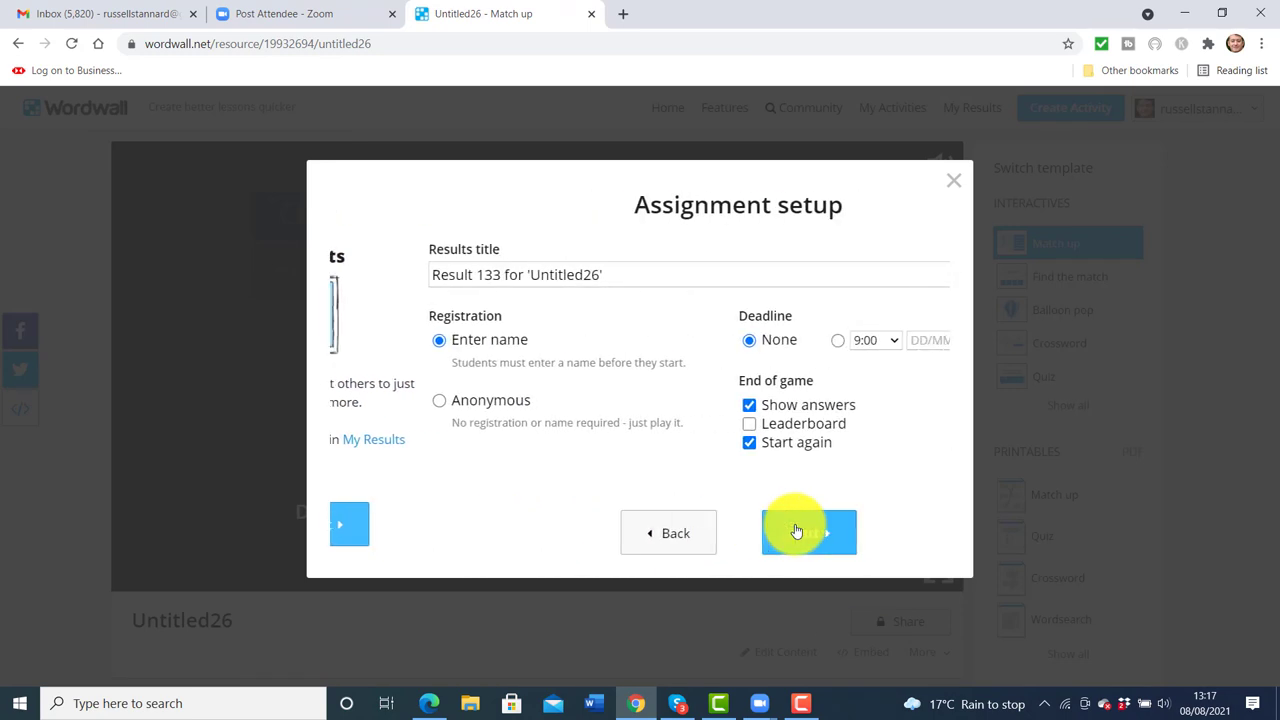
left_click(700, 534)
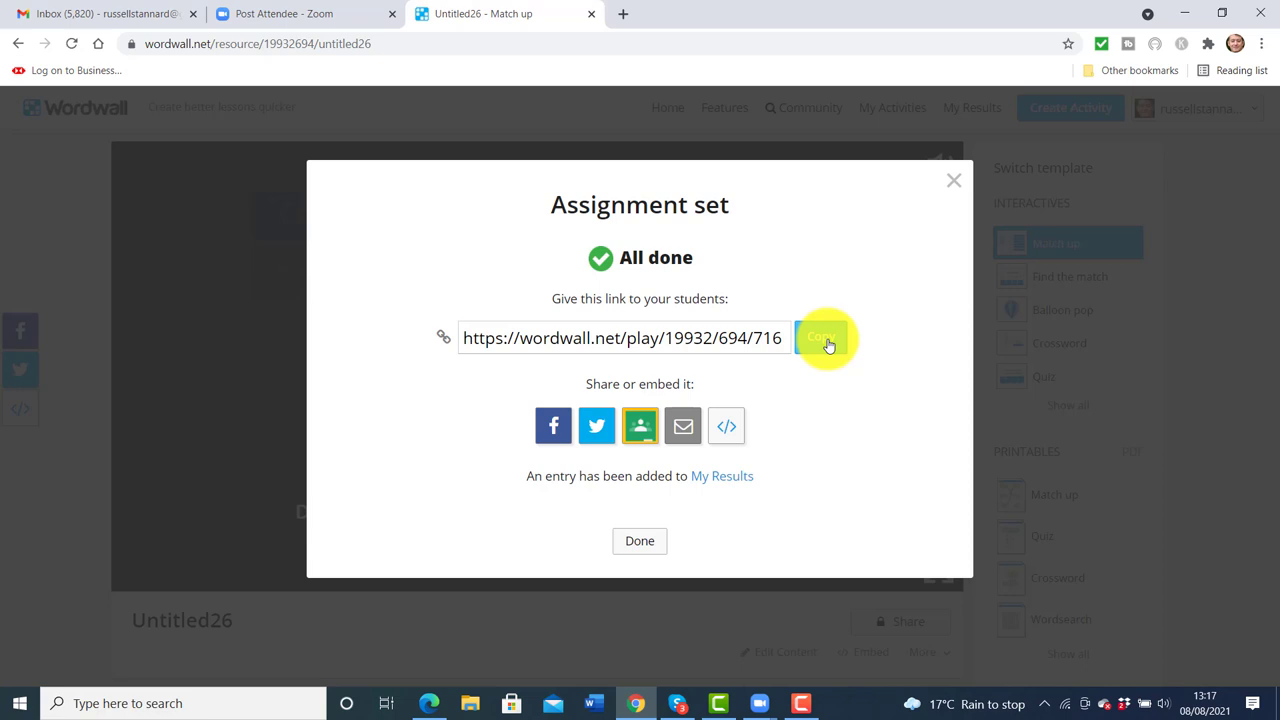
left_click(948, 180)
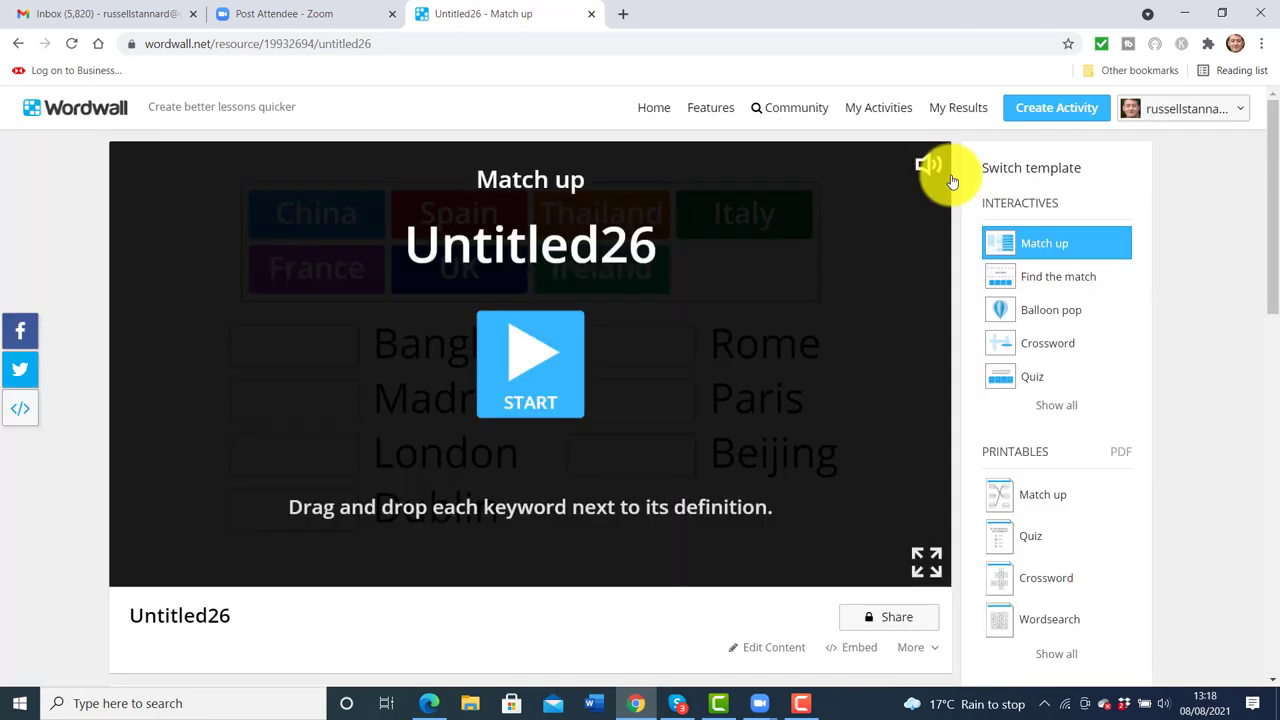
Browse the My Results list of activity results
left_click(943, 108)
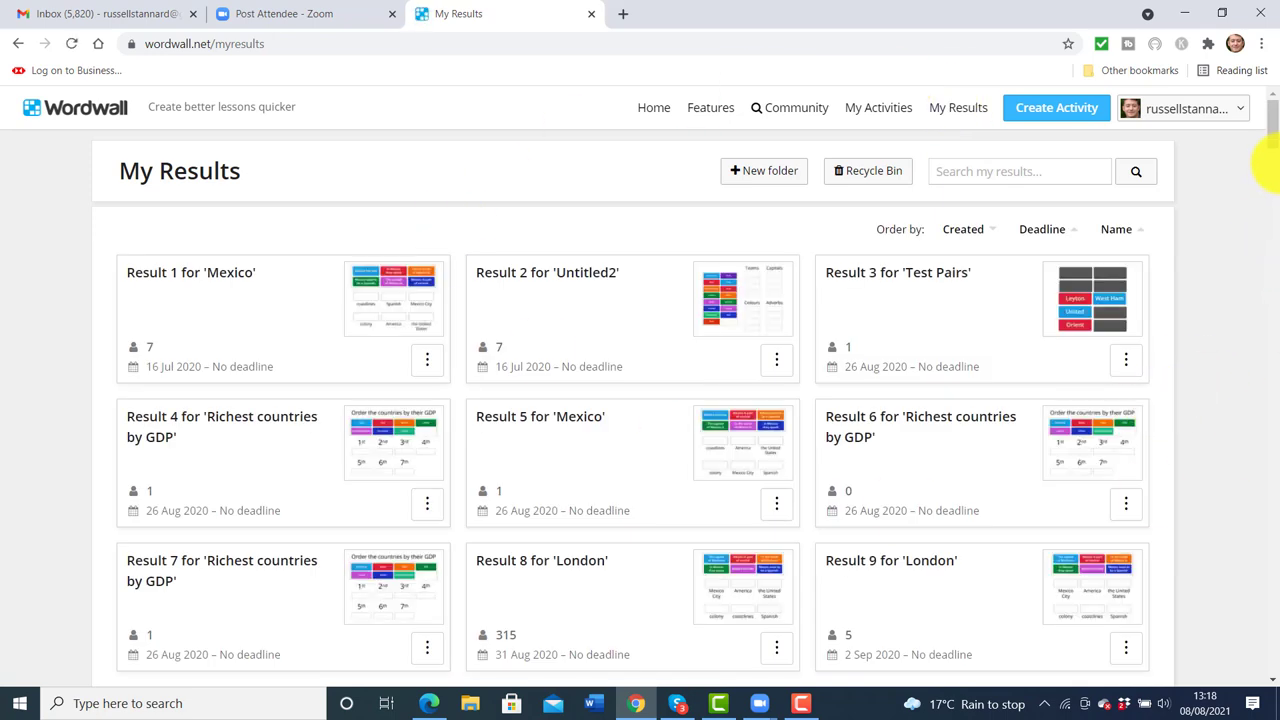
scroll(1275, 133, "down", 5)
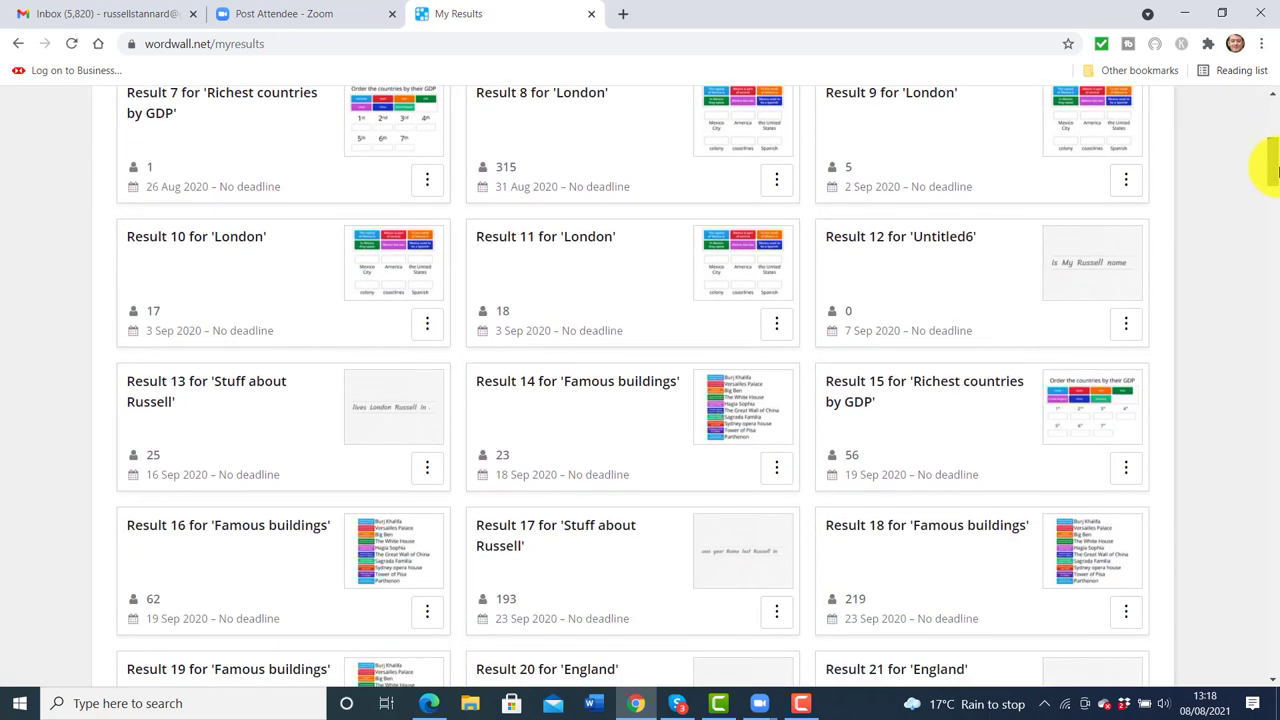
scroll(1275, 170, "up", 1)
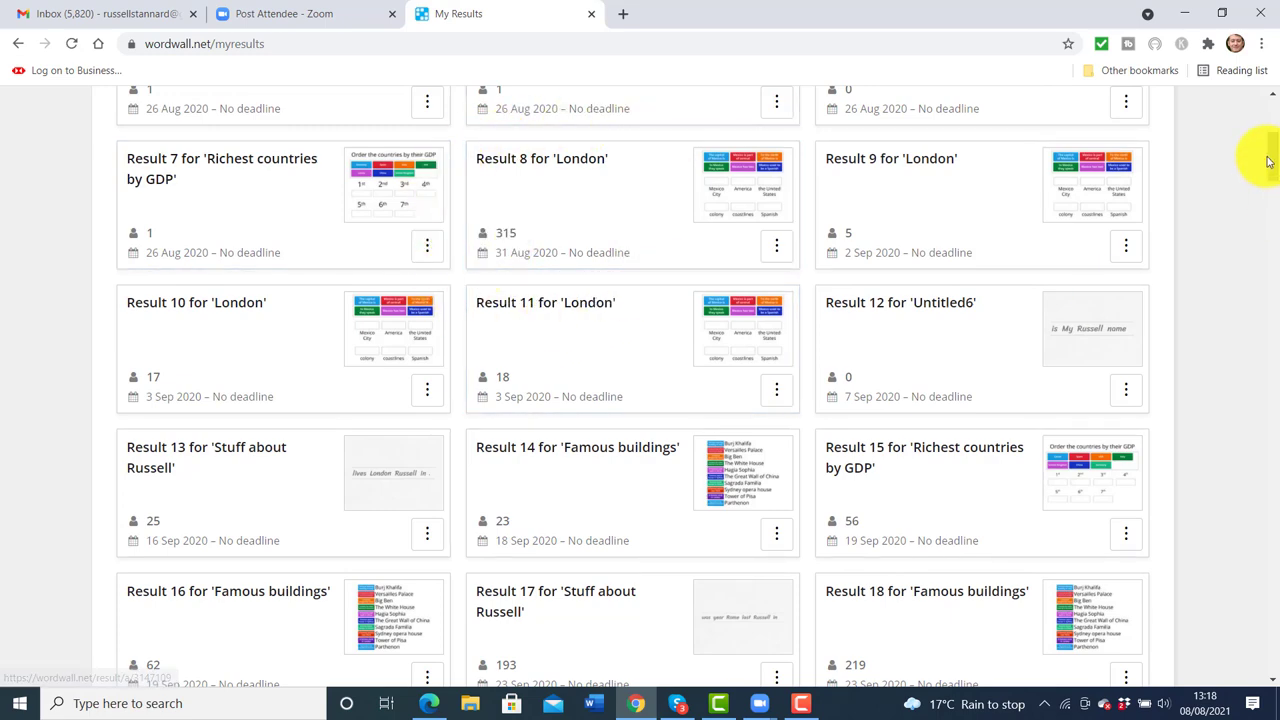
scroll(1268, 188, "down", 2)
scroll(1268, 188, "down", 1)
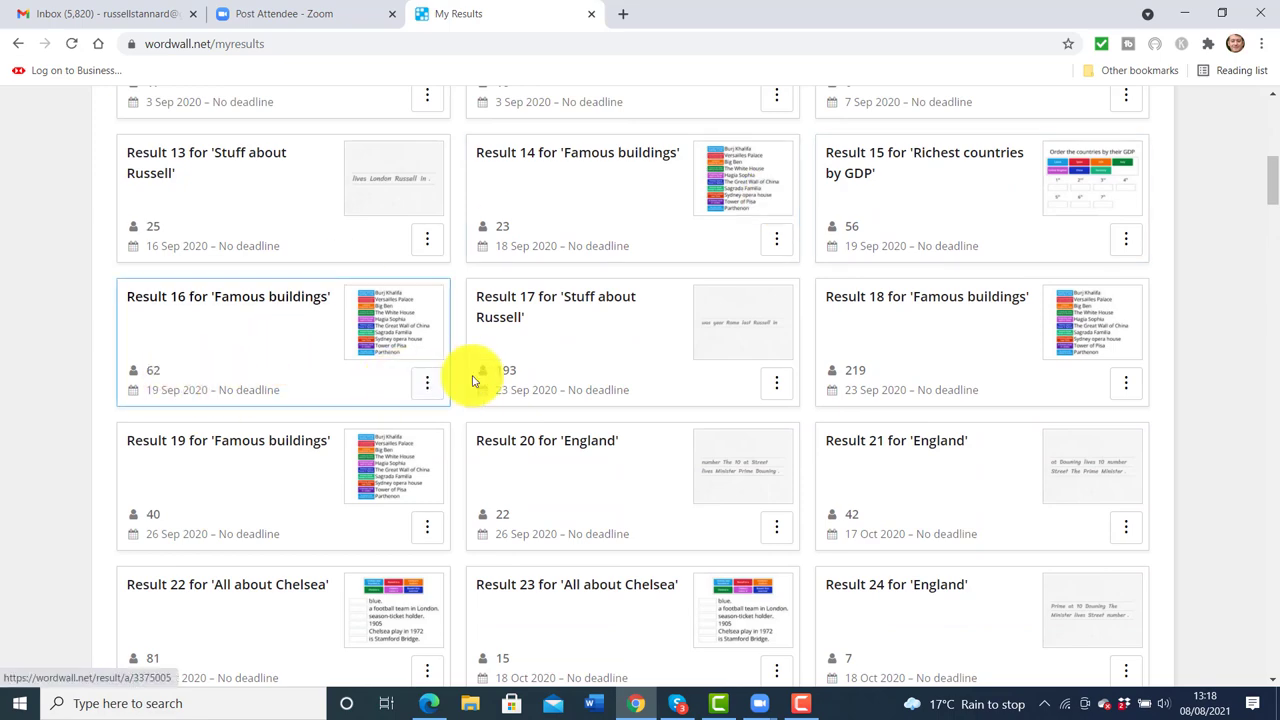
left_click_drag(1262, 186, 1258, 124)
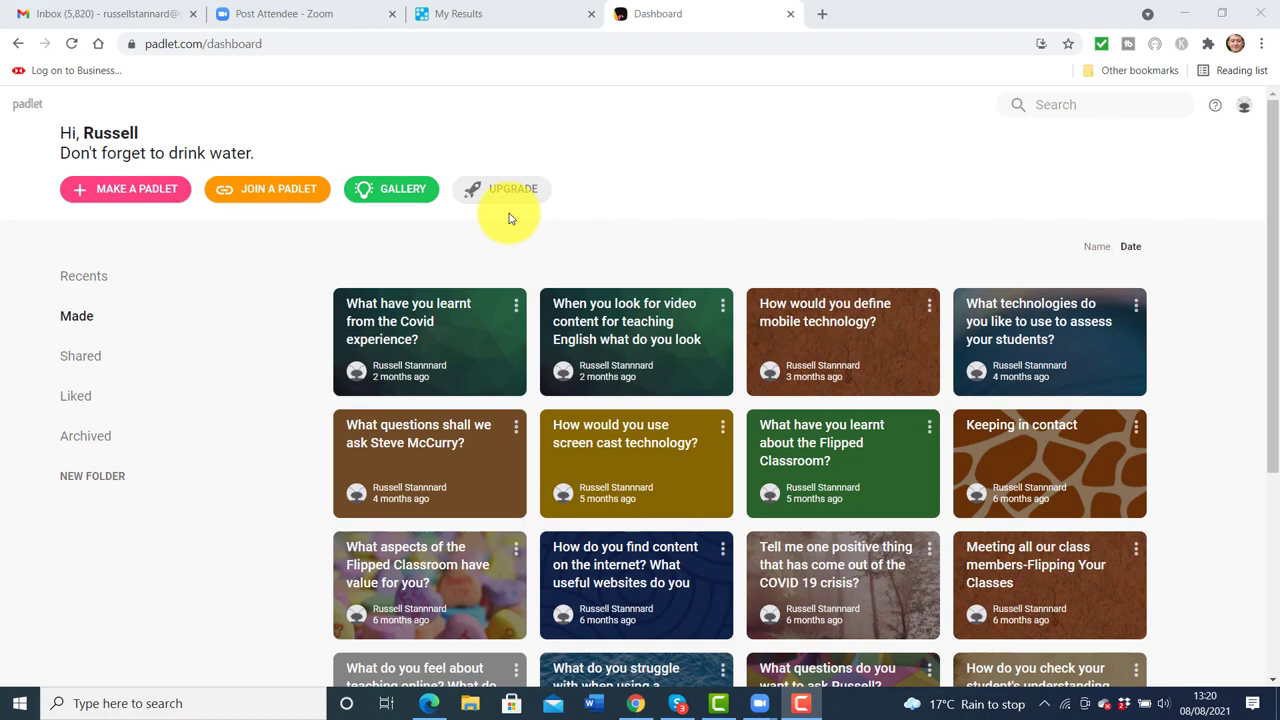
Open the 'What do you struggle with when using a platform?' board, scroll it, then return to Dashboard
scroll(509, 218, "down", 2)
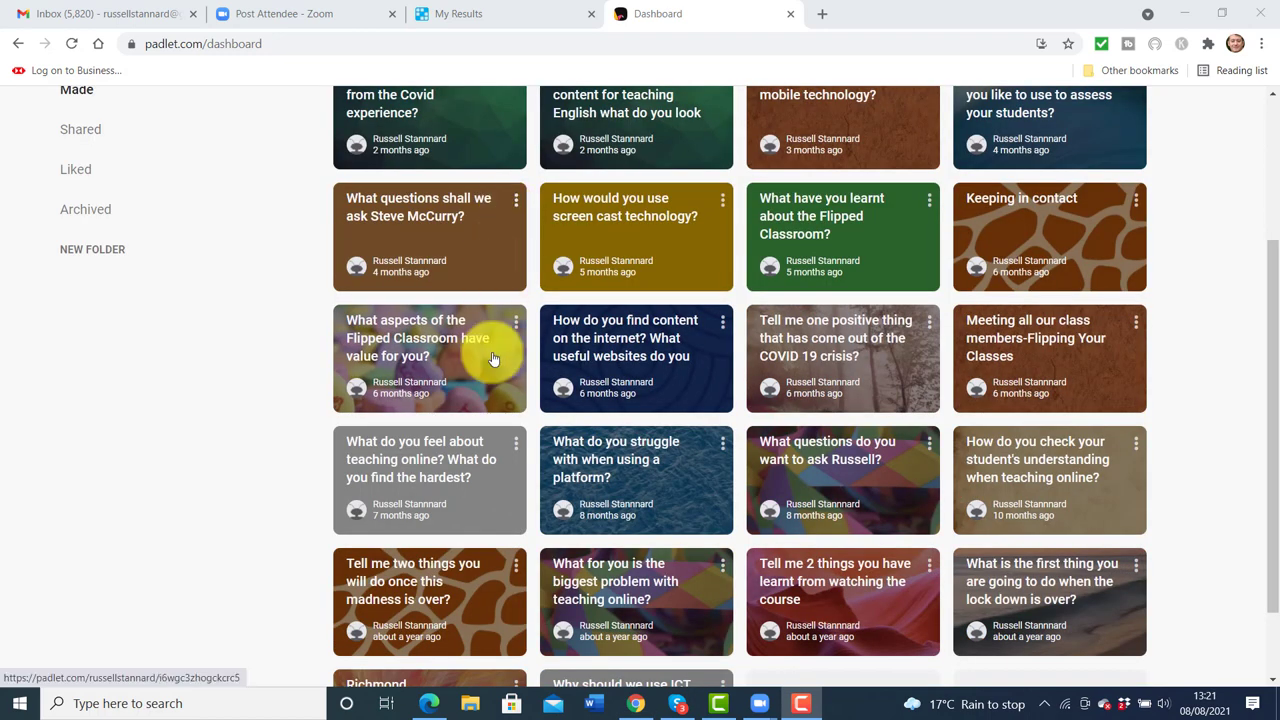
left_click(655, 493)
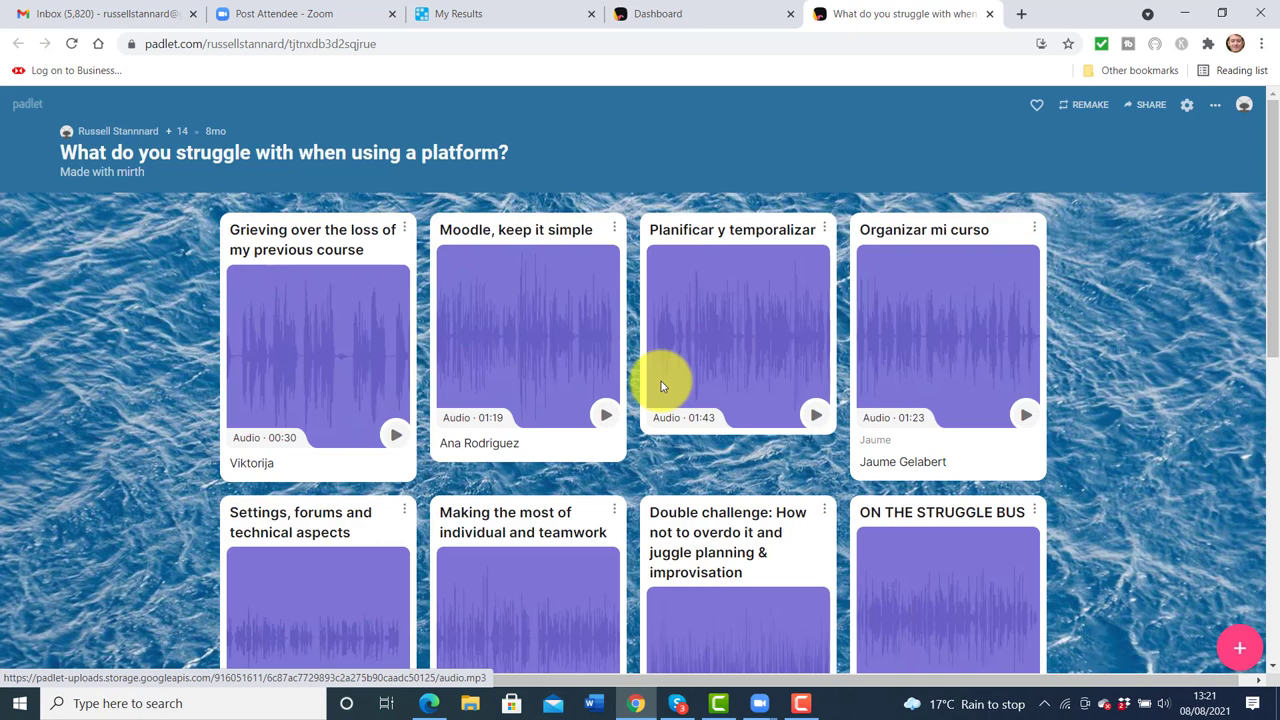
left_click_drag(1275, 200, 1220, 174)
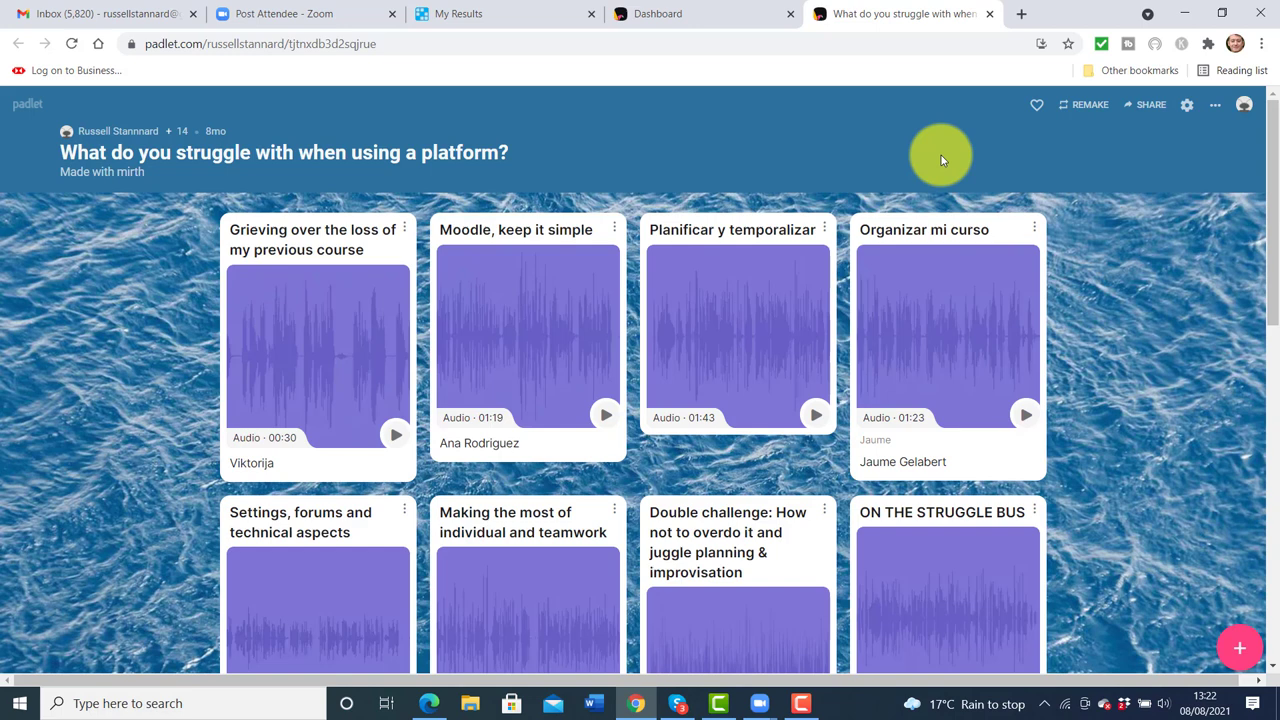
left_click(743, 17)
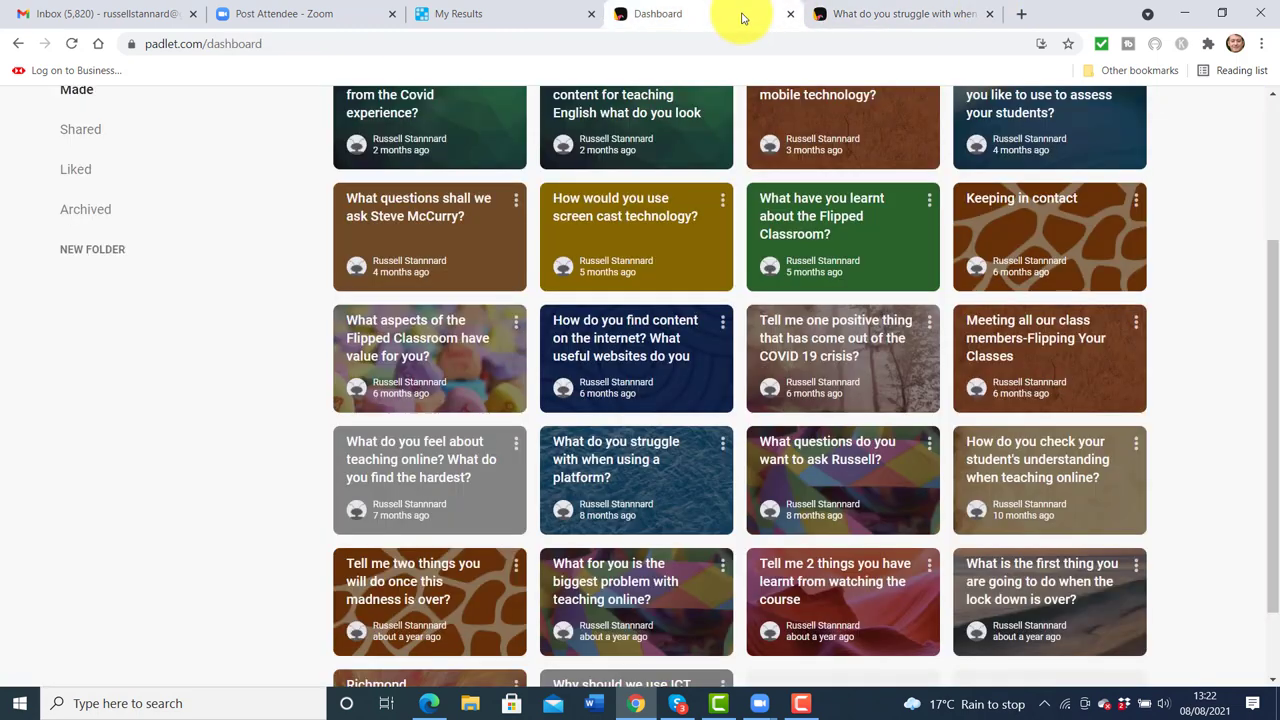
scroll(1260, 277, "up", 1)
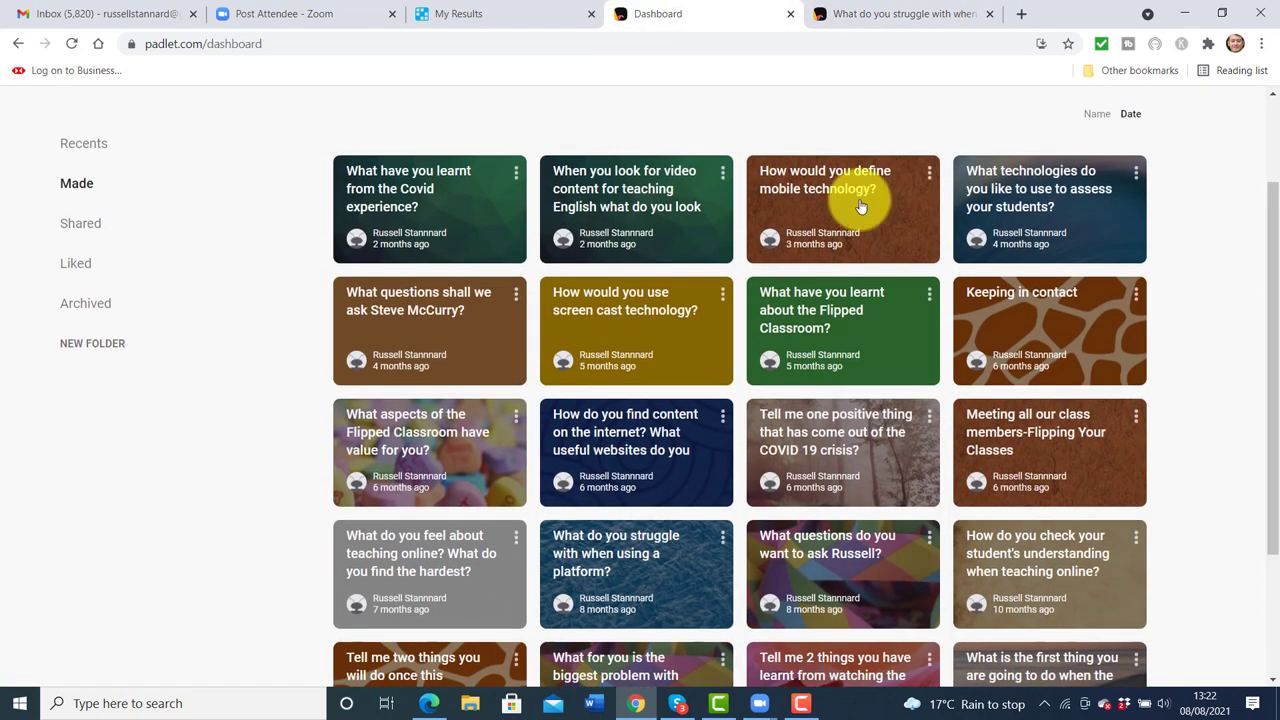
left_click(452, 340)
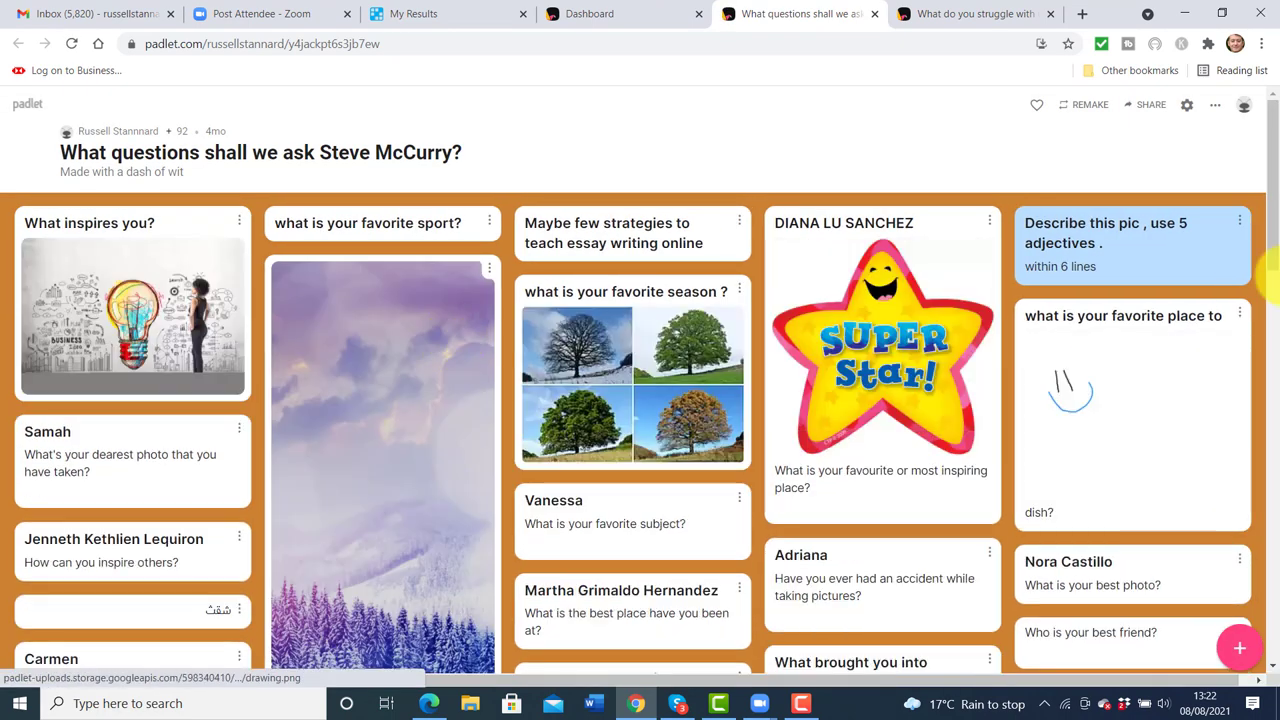
left_click_drag(1272, 190, 1272, 150)
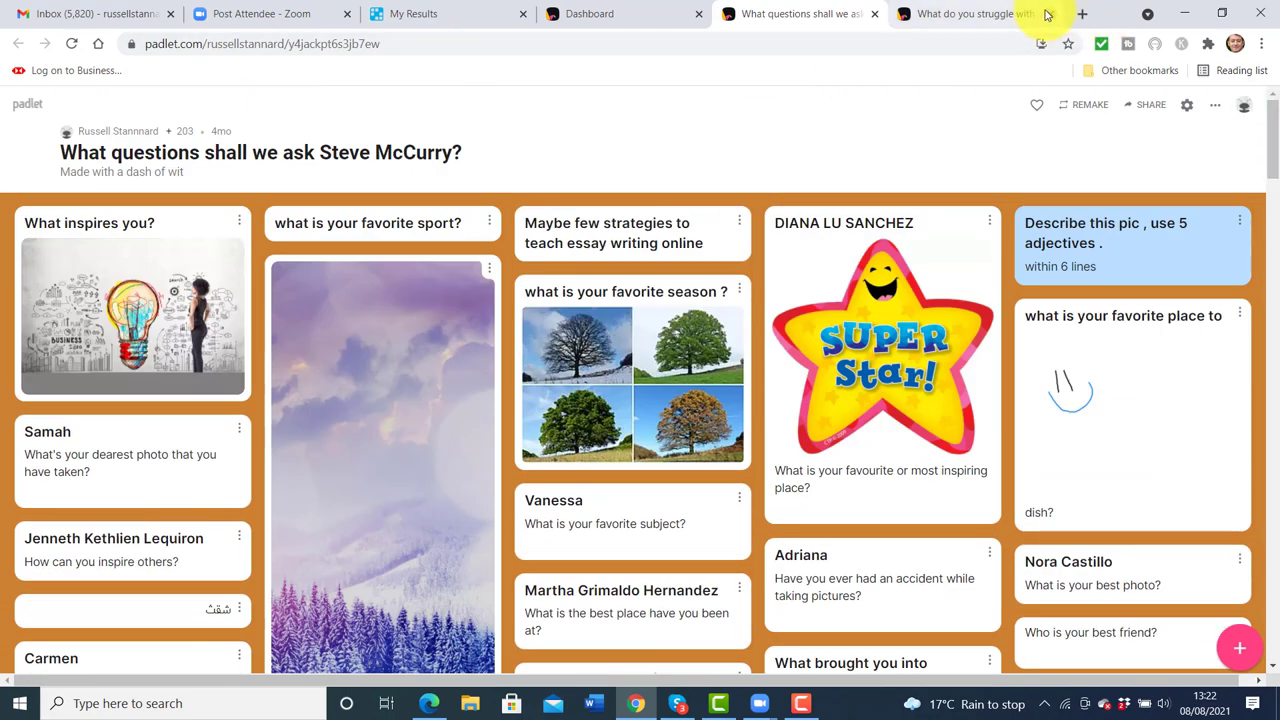
left_click(875, 14)
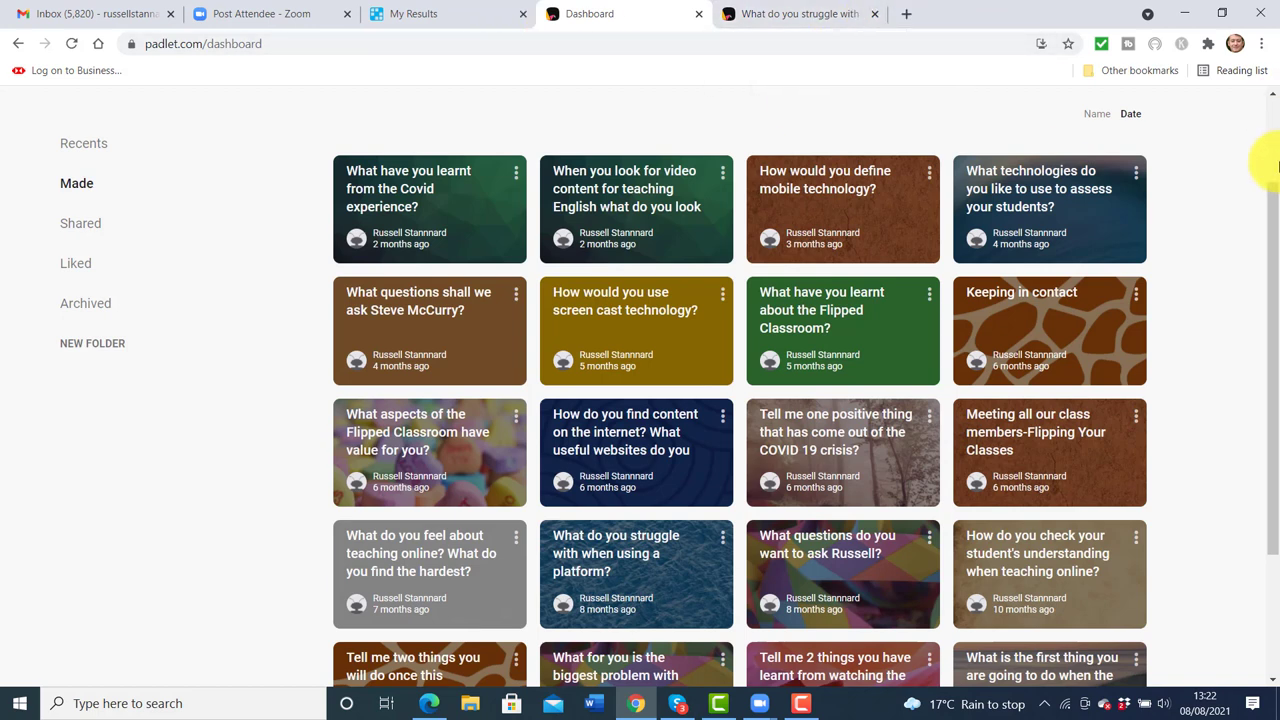
left_click_drag(1275, 222, 1260, 23)
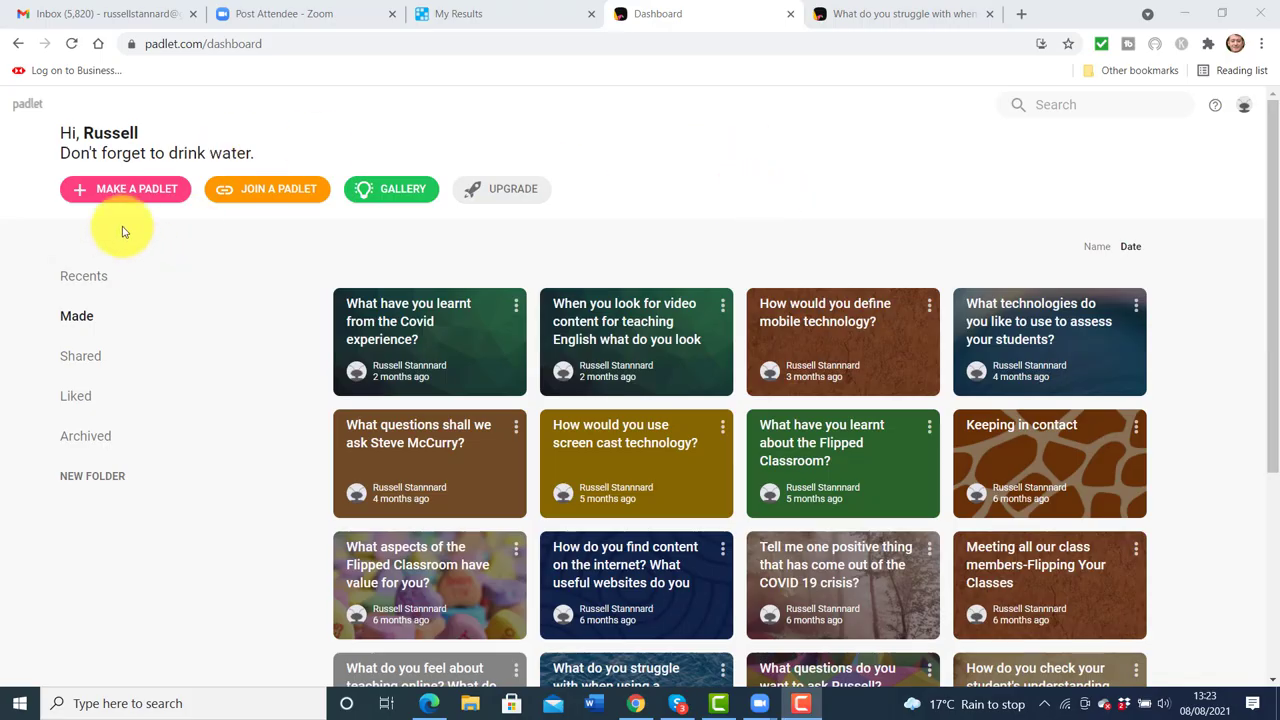
Make a Grid padlet titled 'What do you like most about learning in Classroom?' and start posting
left_click(107, 195)
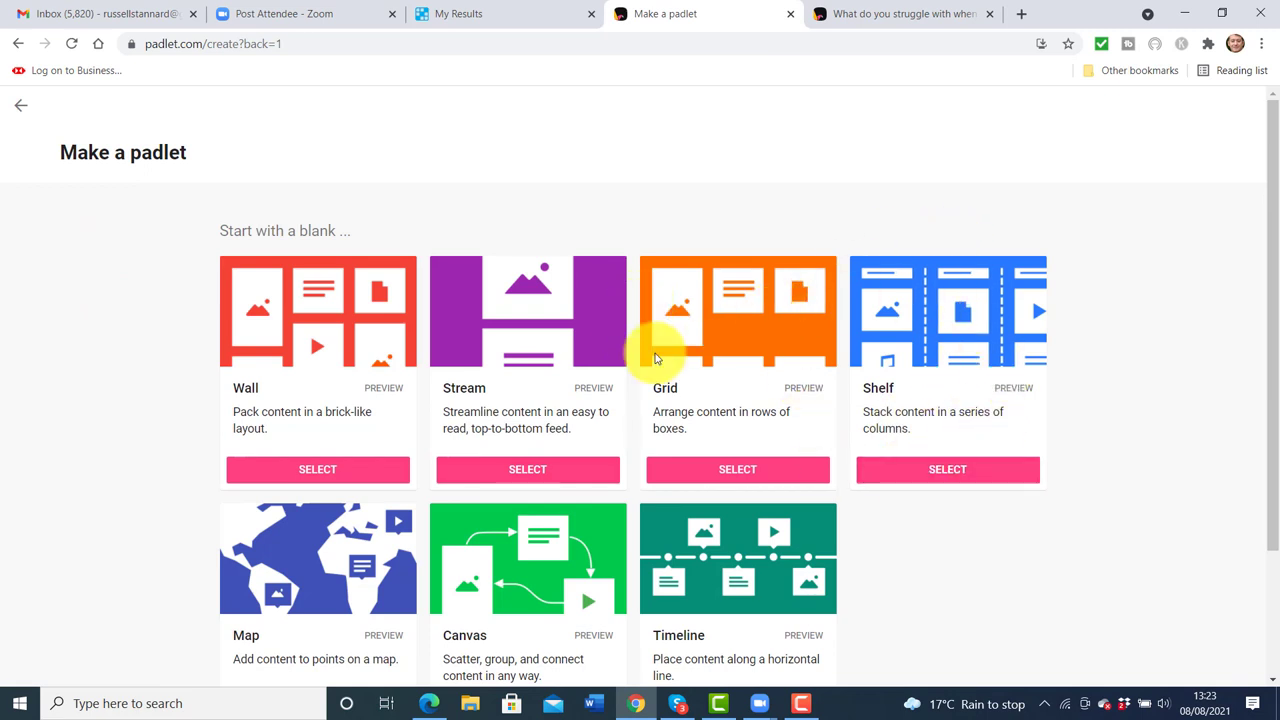
left_click(740, 474)
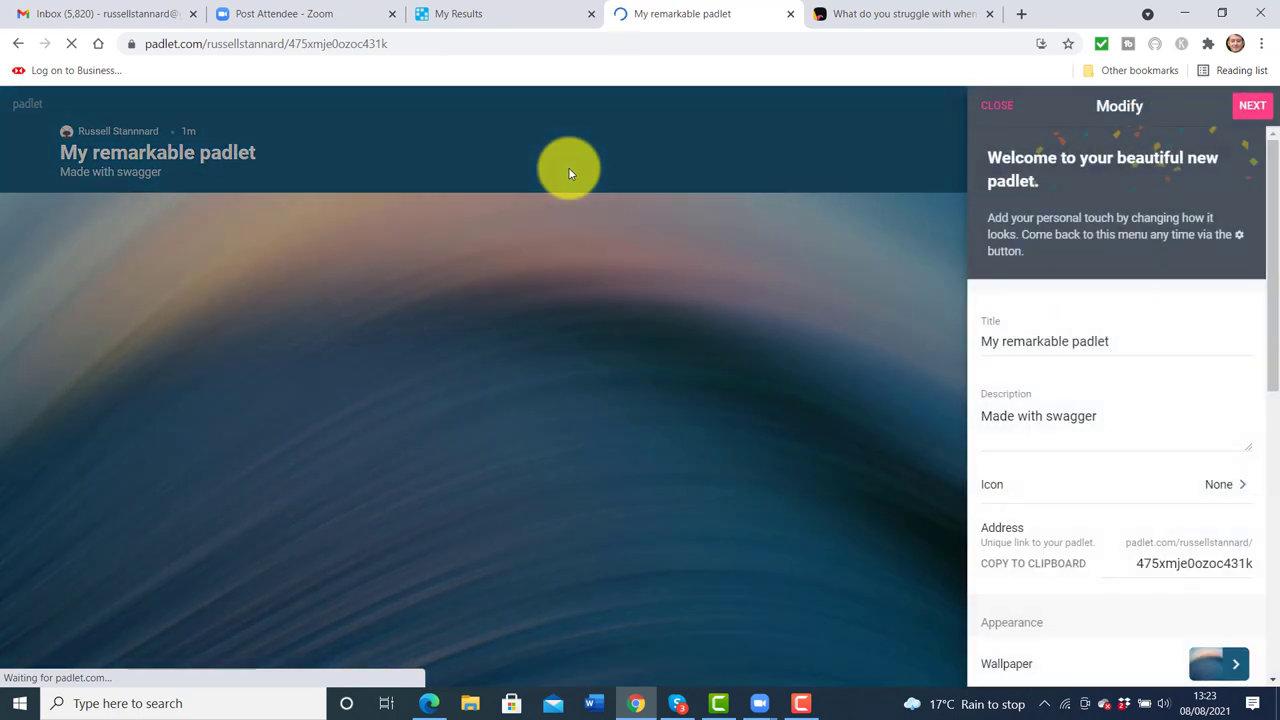
left_click(1135, 338)
key("BackSpace")
key("BackSpace")
key("BackSpace")
key("BackSpace")
key("BackSpace")
key("BackSpace")
key("BackSpace")
key("BackSpace")
key("BackSpace")
key("BackSpace")
key("BackSpace")
key("BackSpace")
key("BackSpace")
key("BackSpace")
key("BackSpace")
key("BackSpace")
key("BackSpace")
key("BackSpace")
key("BackSpace")
key("BackSpace")
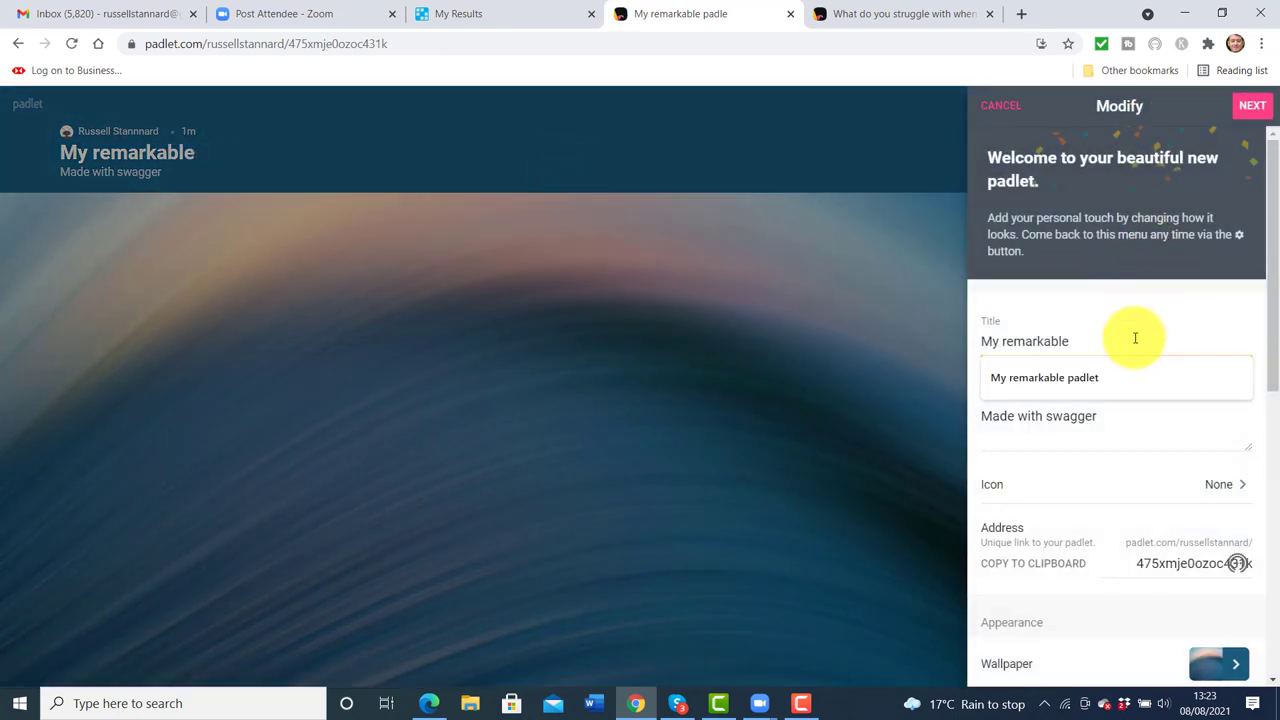
type("Wha")
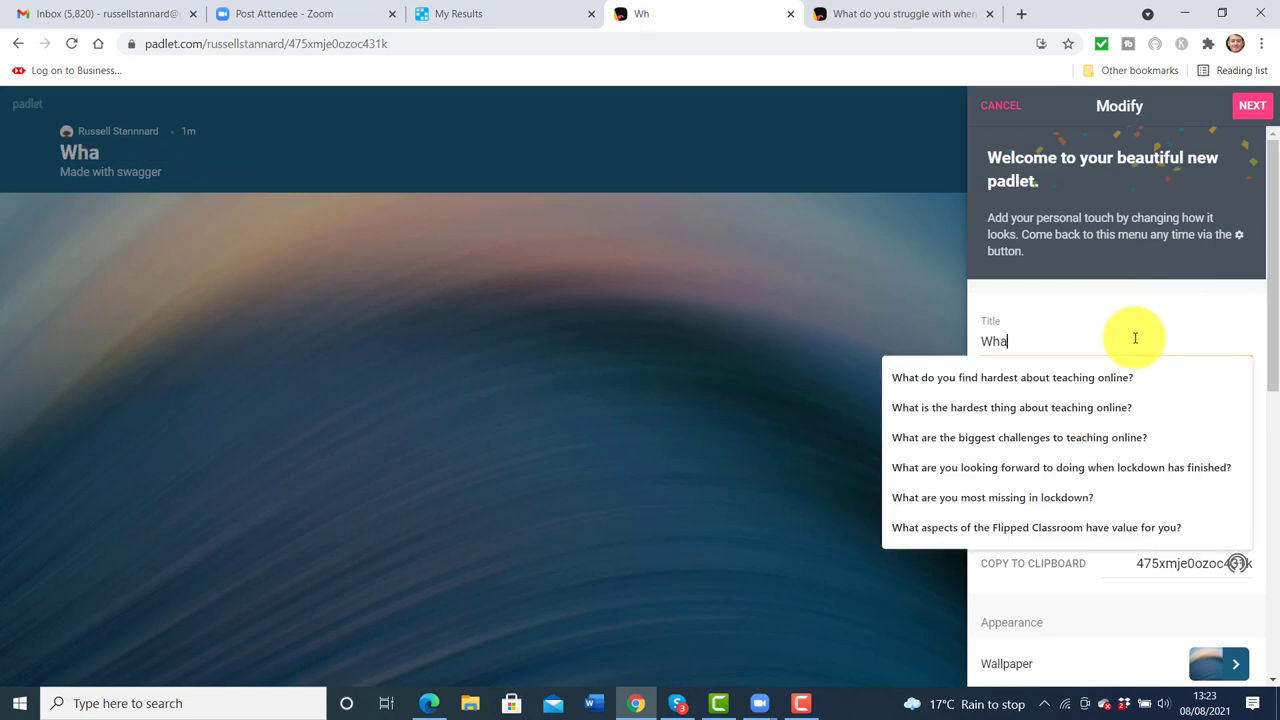
type("t do you likke")
key("BackSpace")
key("BackSpace")
key("BackSpace")
type("likke m")
key("BackSpace")
key("BackSpace")
key("BackSpace")
key("BackSpace")
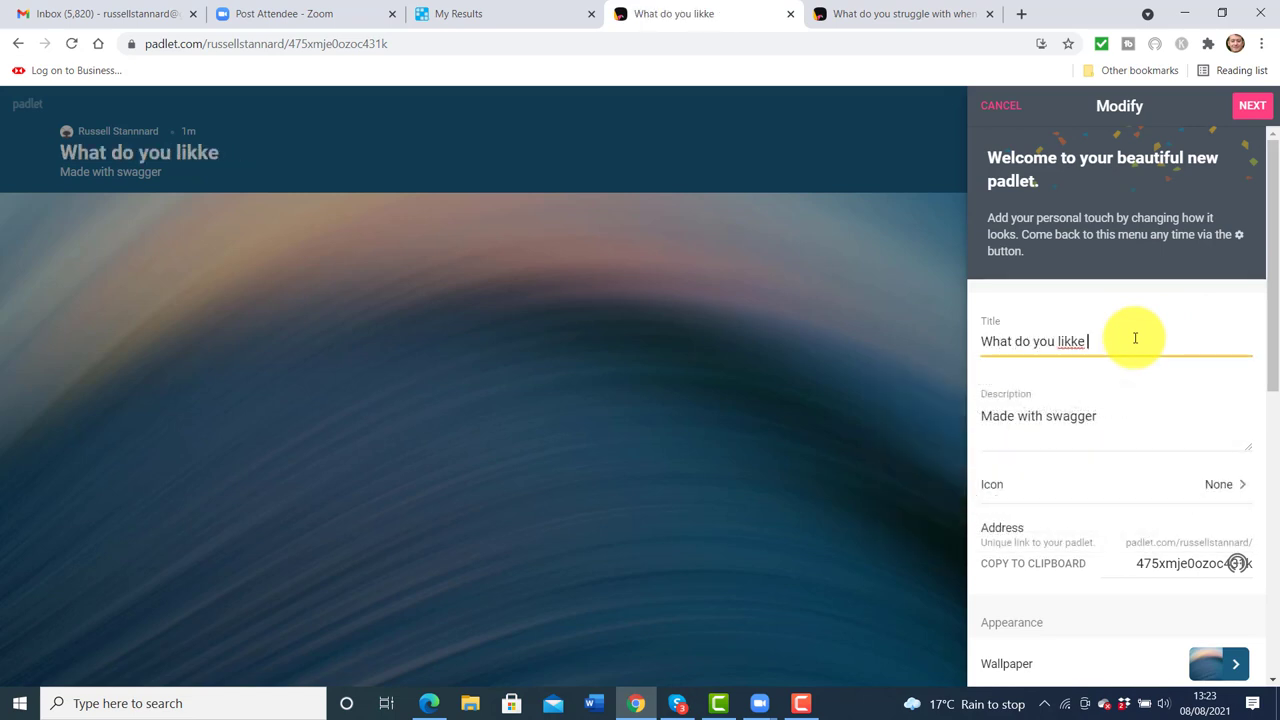
type("e most about")
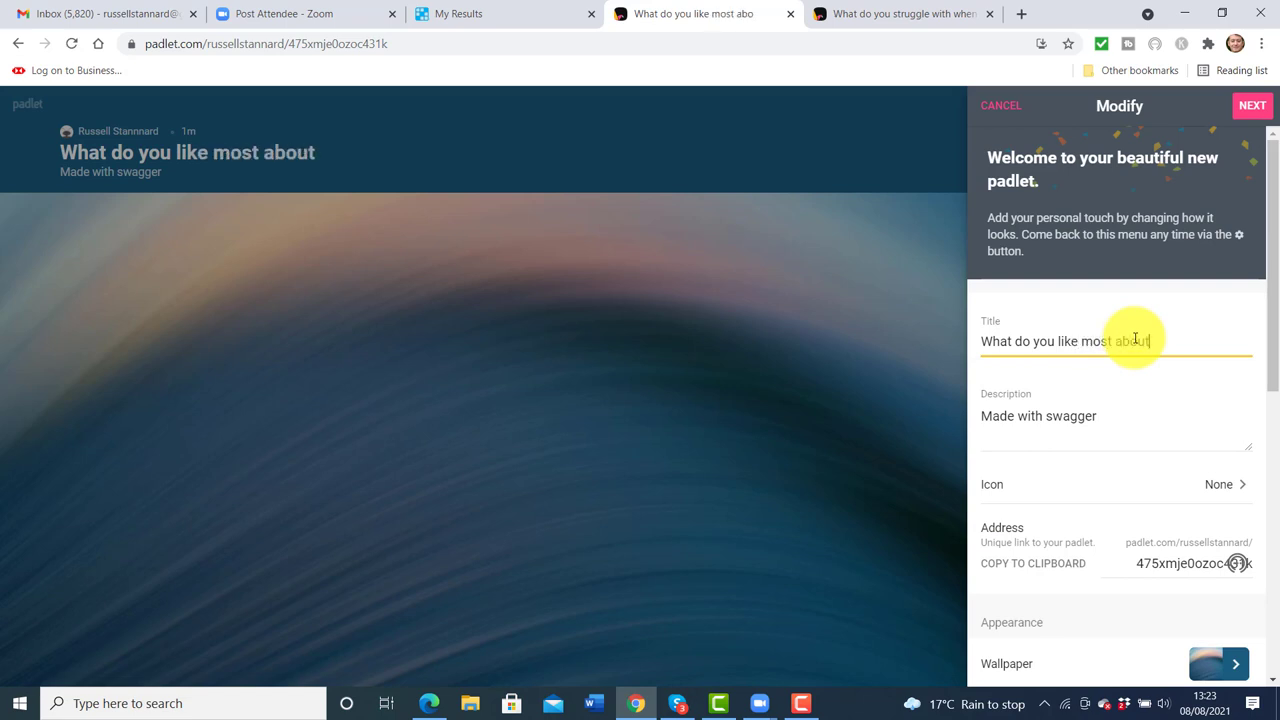
type(" learning in Classroom?")
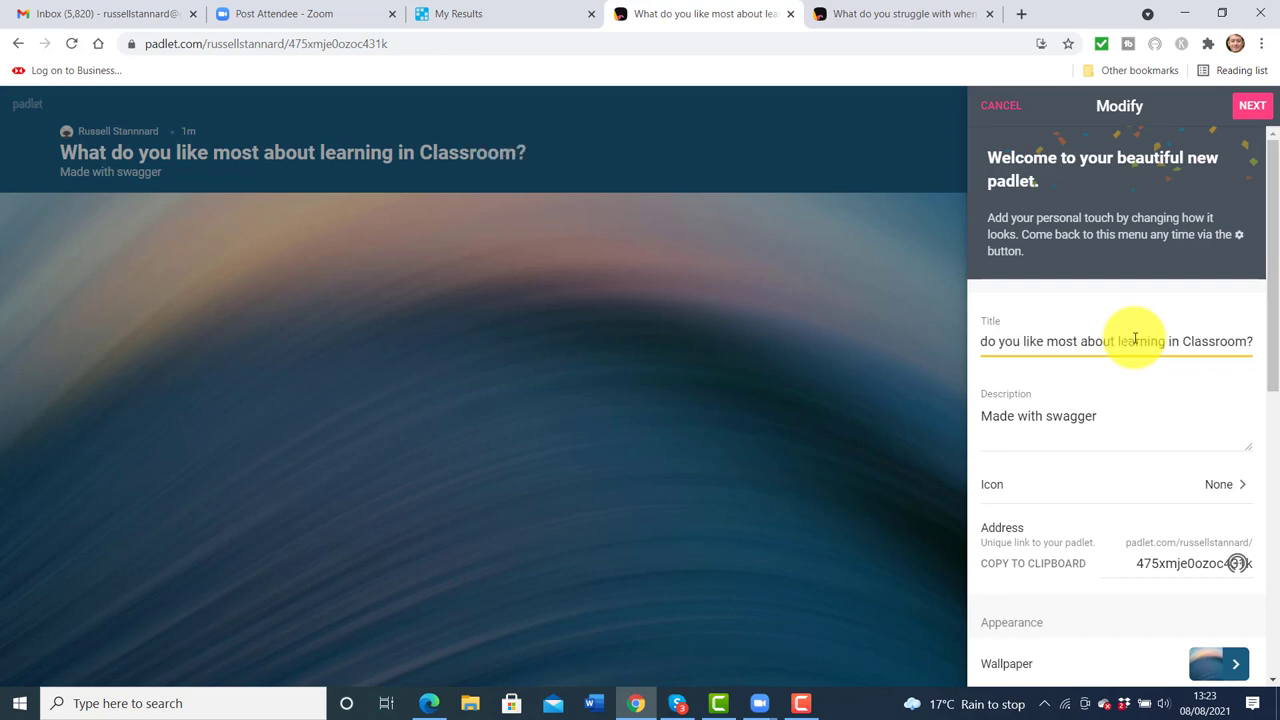
left_click(1252, 105)
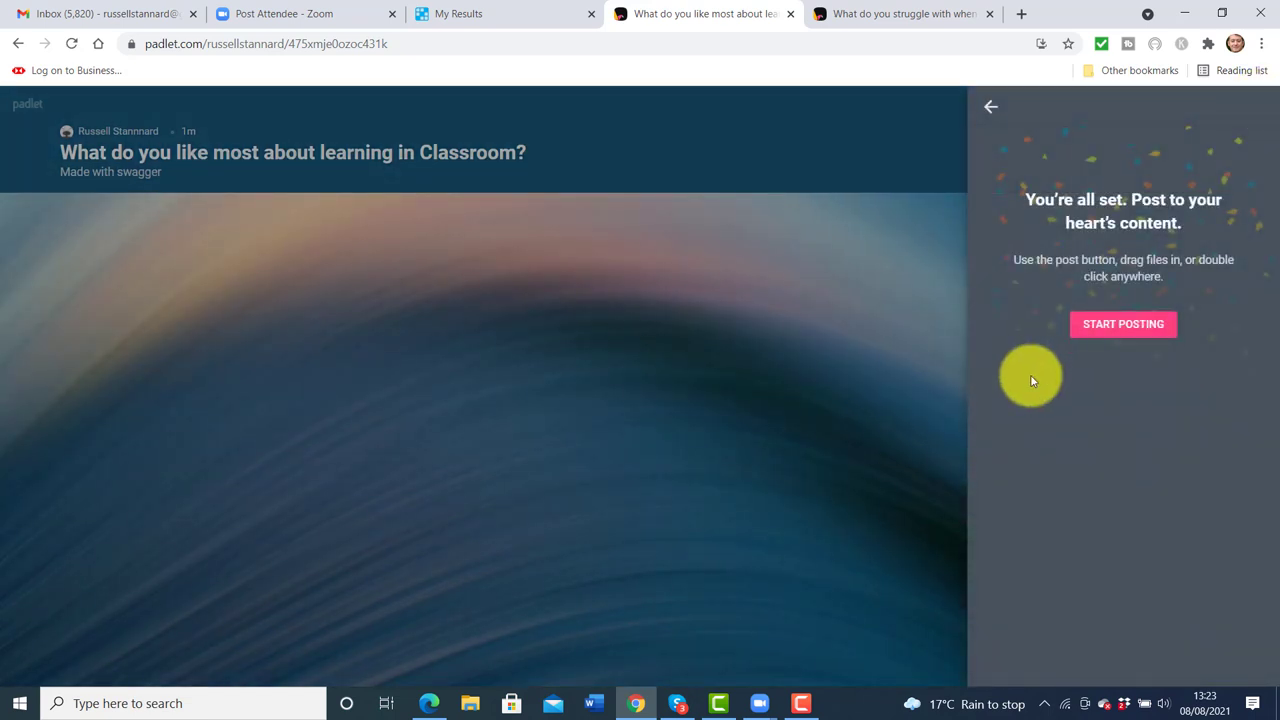
left_click(1123, 328)
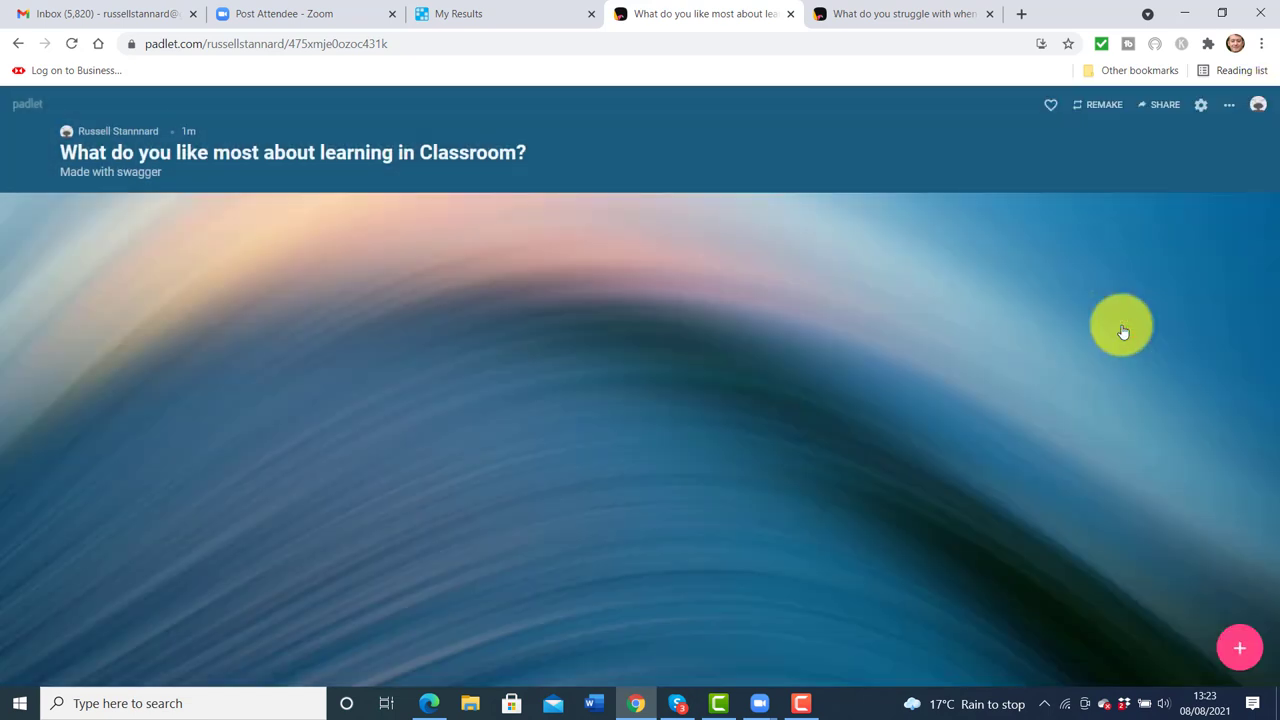
Copy the new padlet's URL, post it in the Zoom meeting chat, and open it
left_click(310, 43)
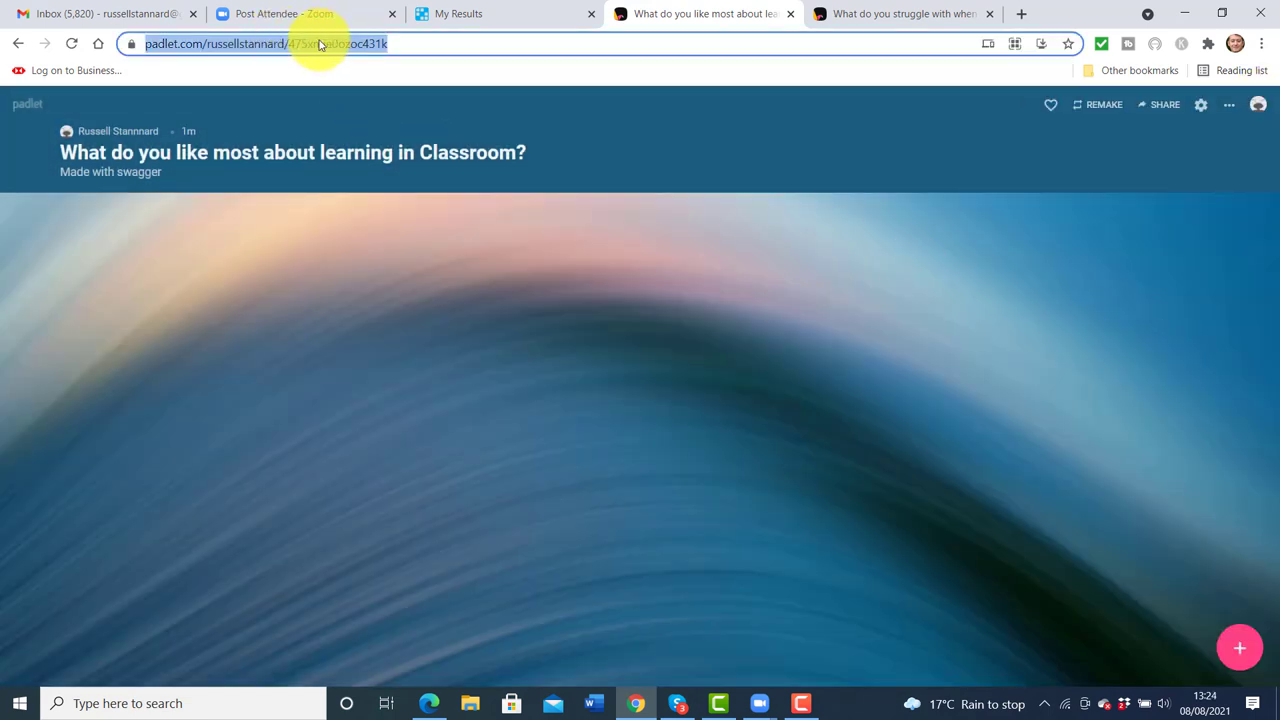
right_click(320, 45)
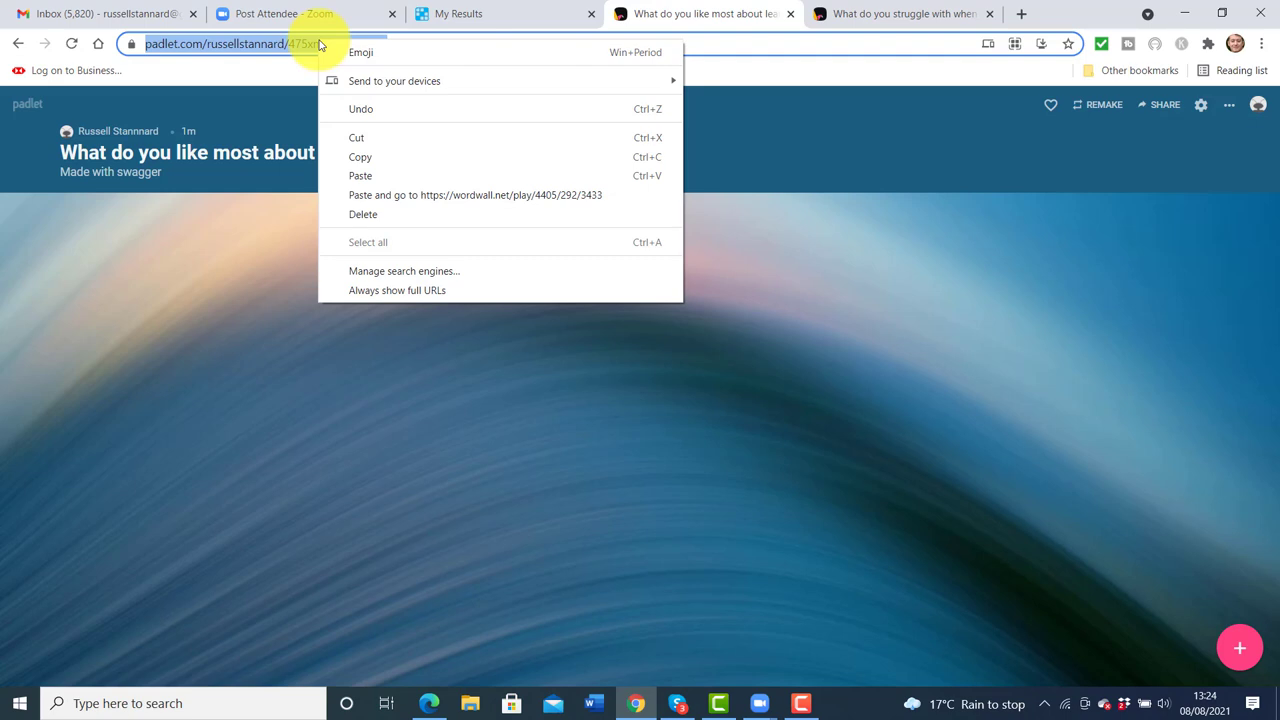
key("alt+Tab")
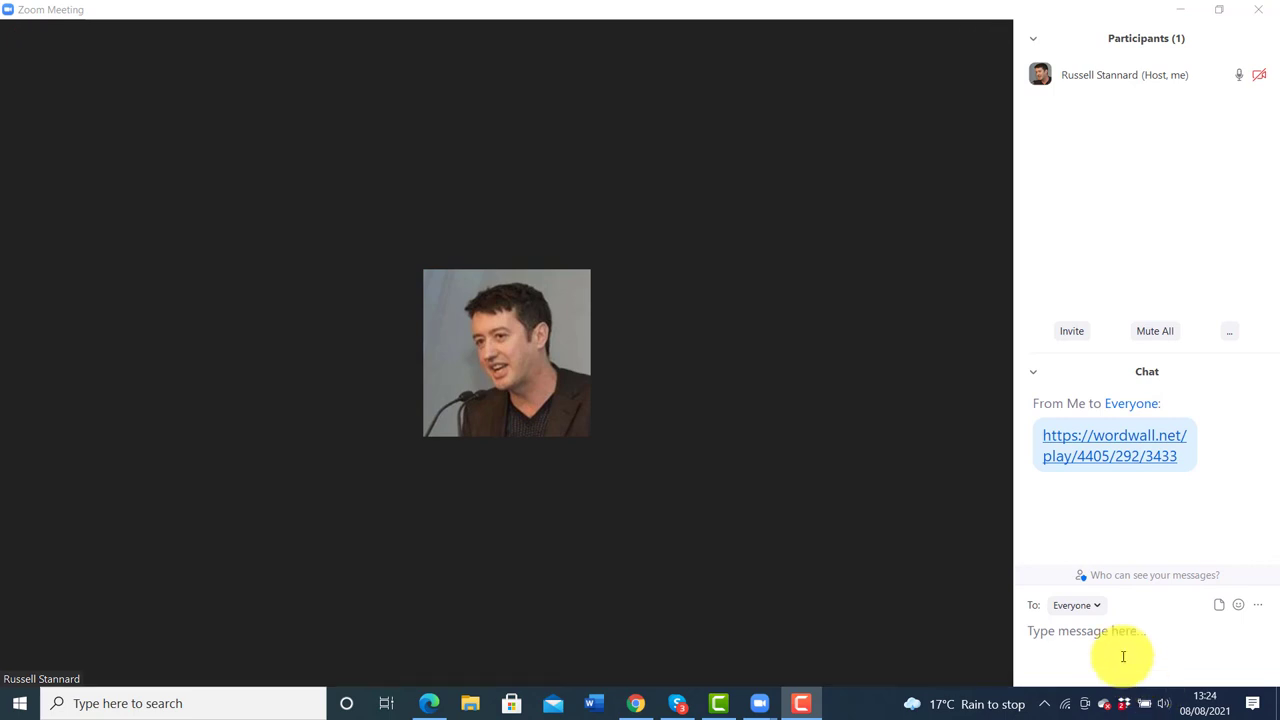
left_click(1123, 656)
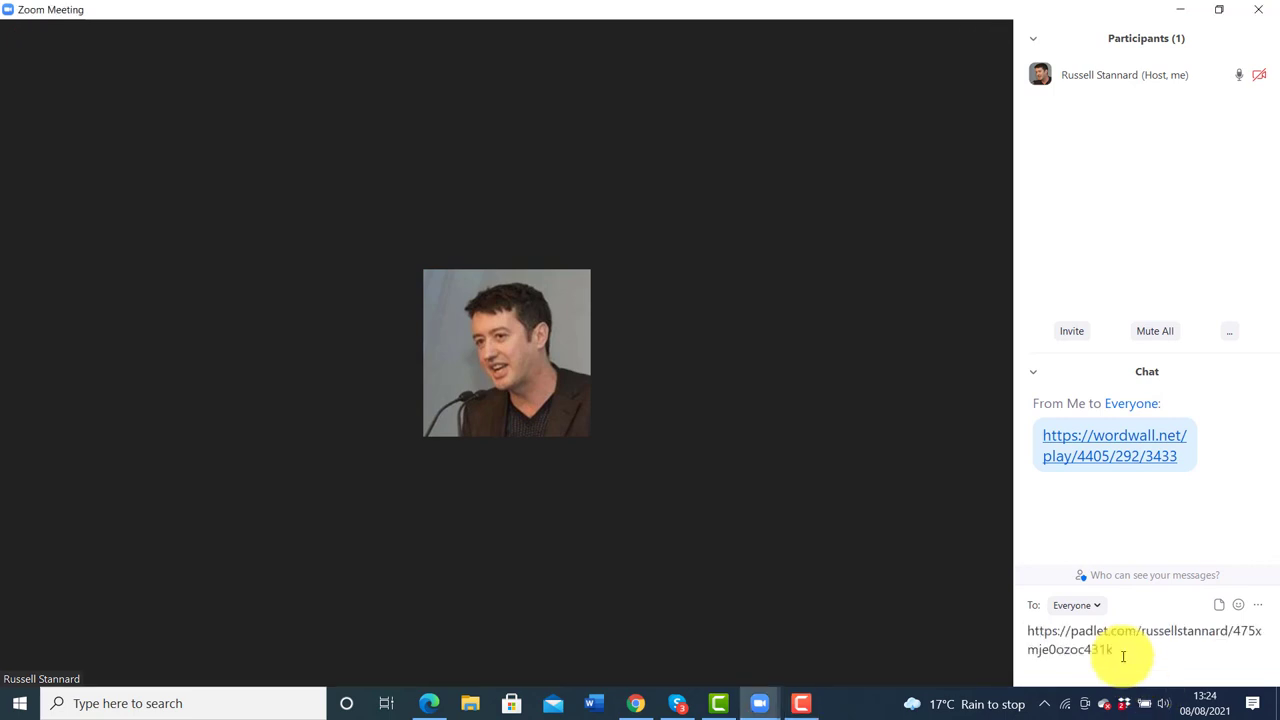
key("Return")
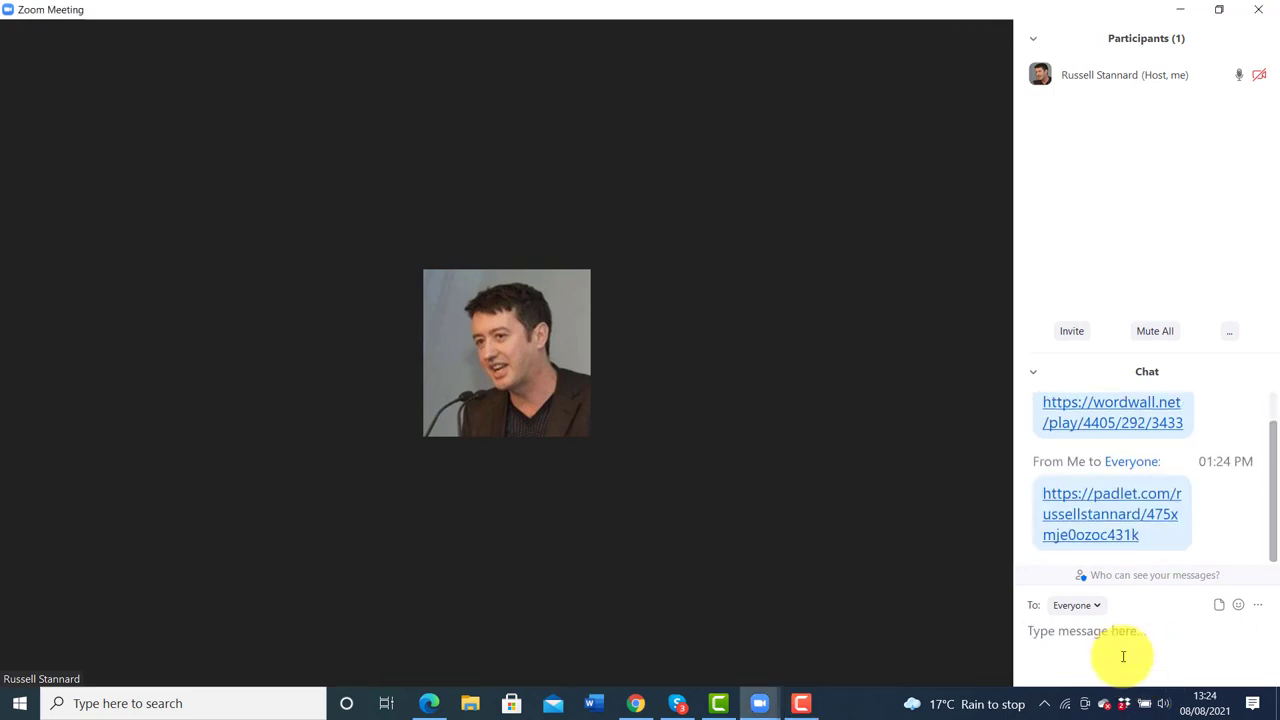
left_click(1119, 516)
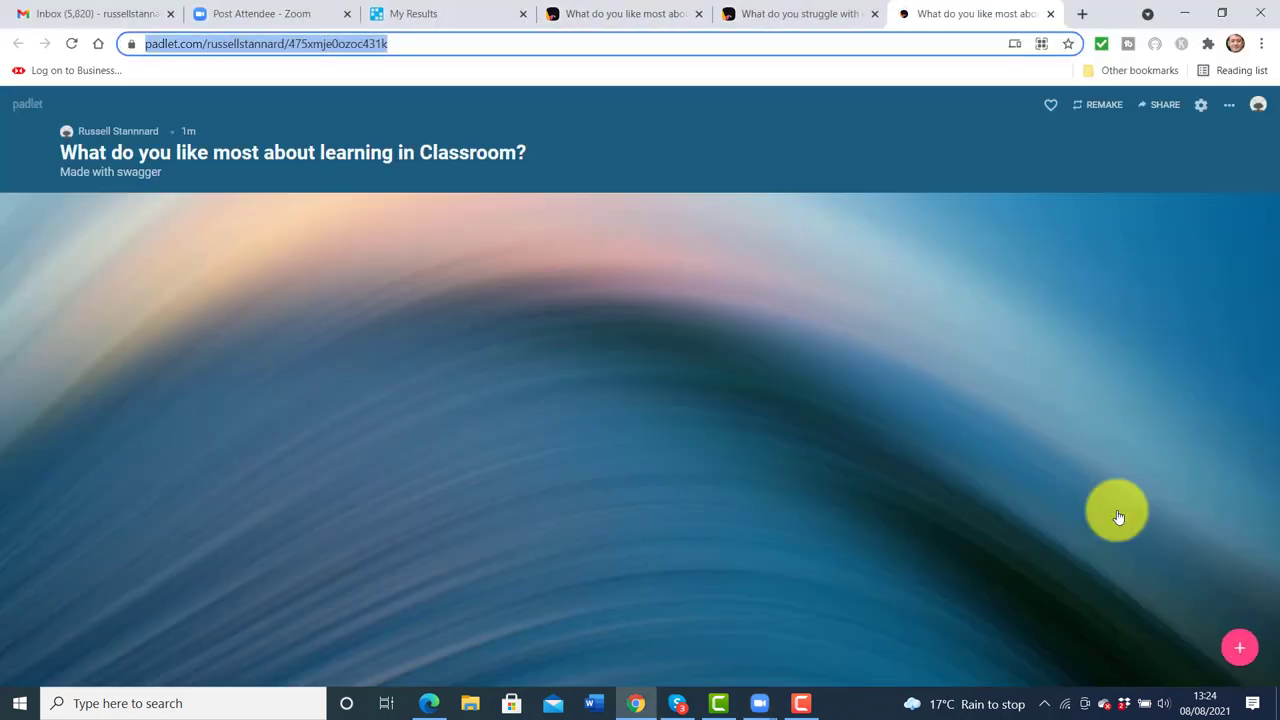
Publish a post with the poster's name as subject and body 'I add my post here'
double_click(745, 318)
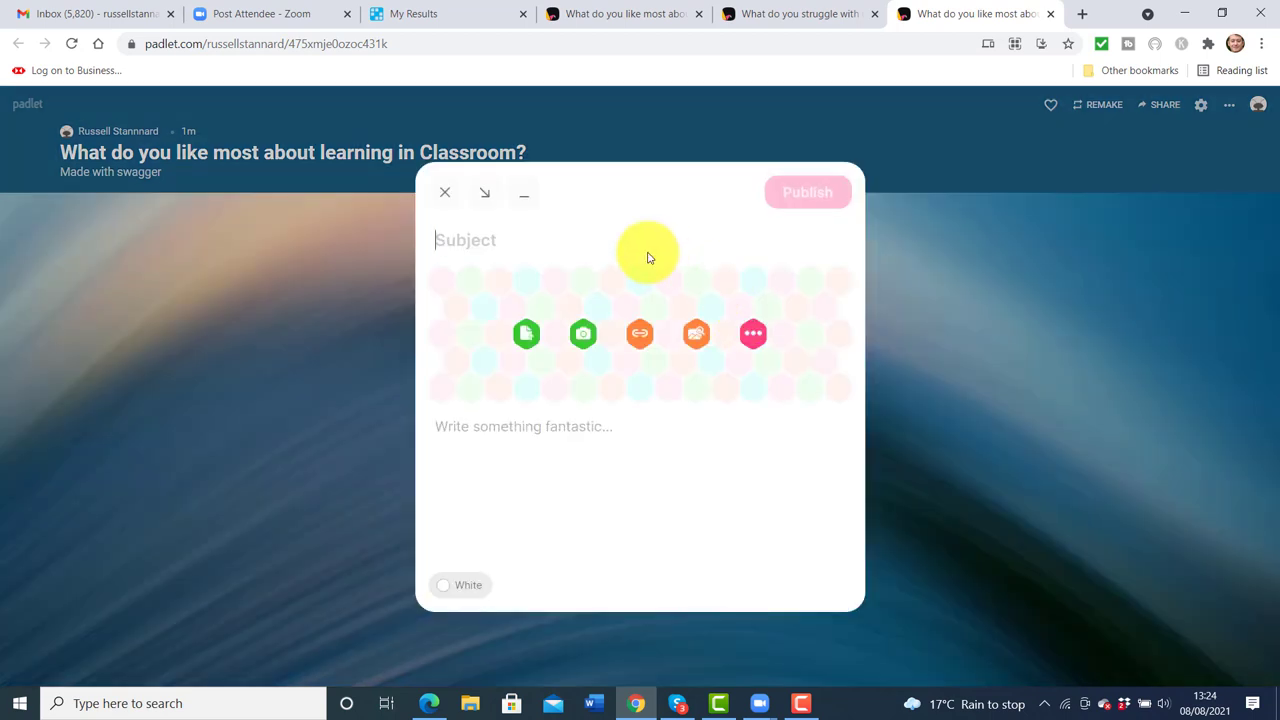
type("Russell")
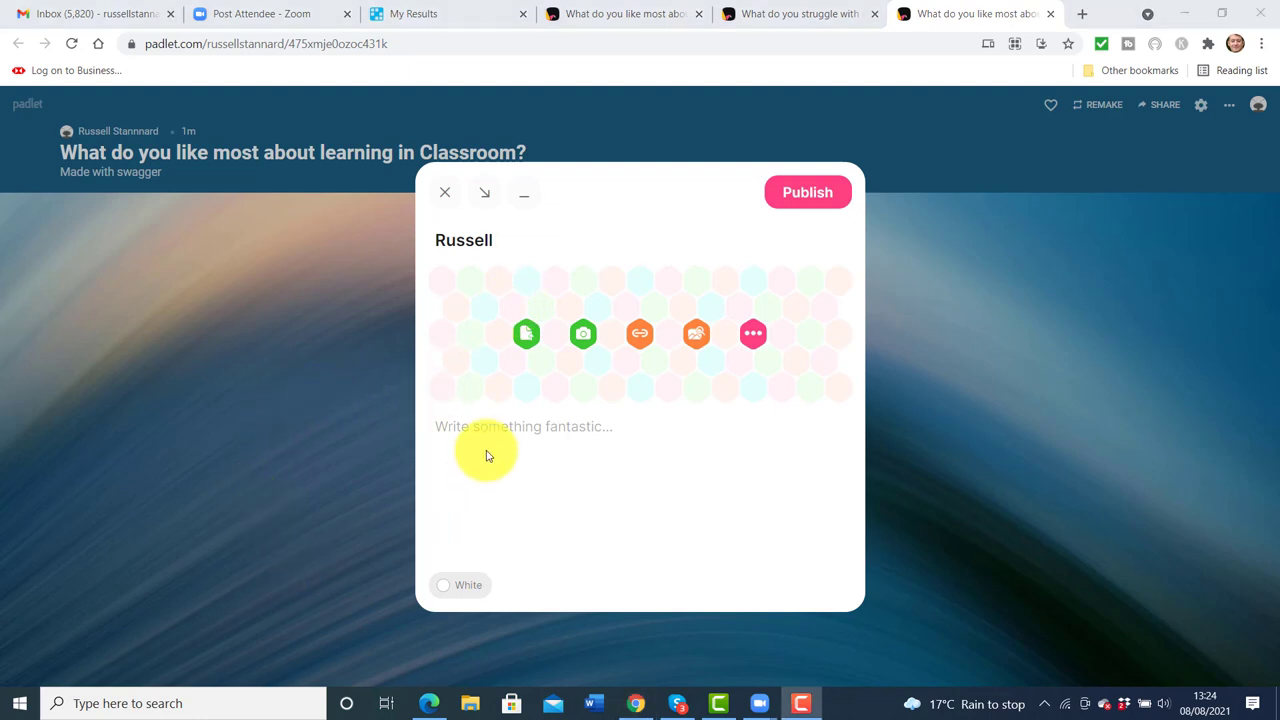
left_click(507, 428)
type("I had")
key("BackSpace")
key("BackSpace")
key("BackSpace")
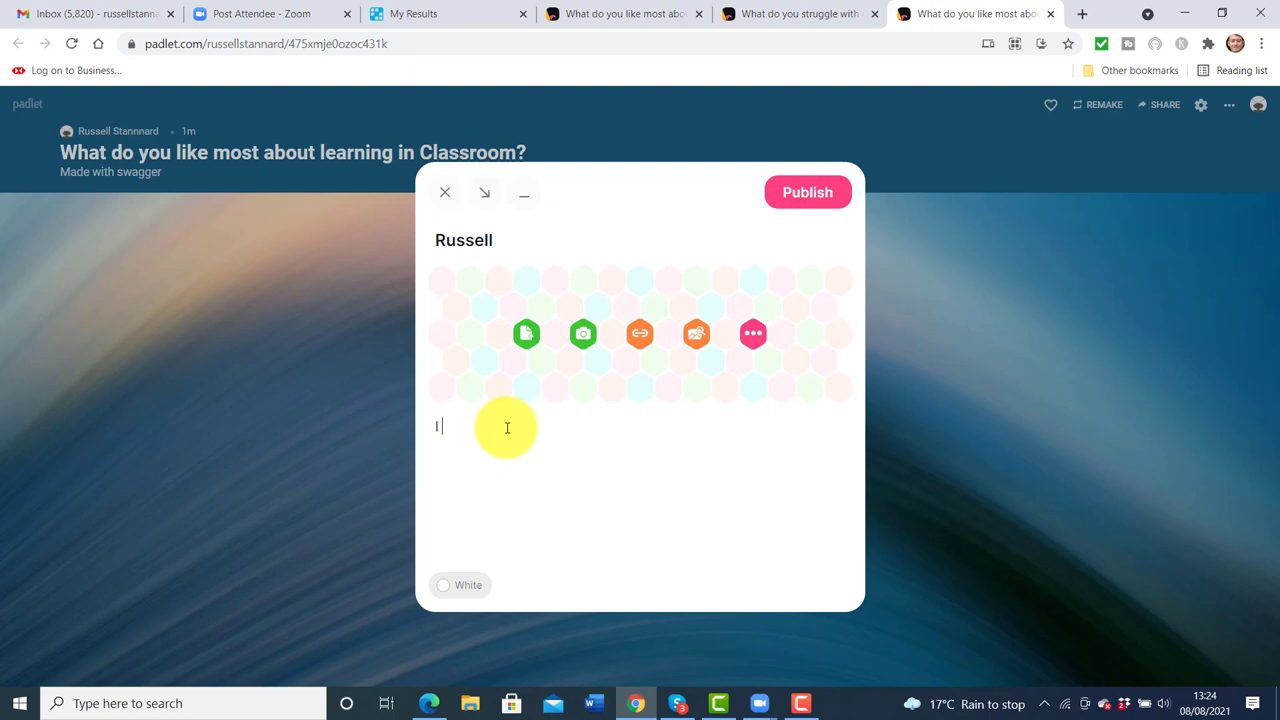
type("add my post here")
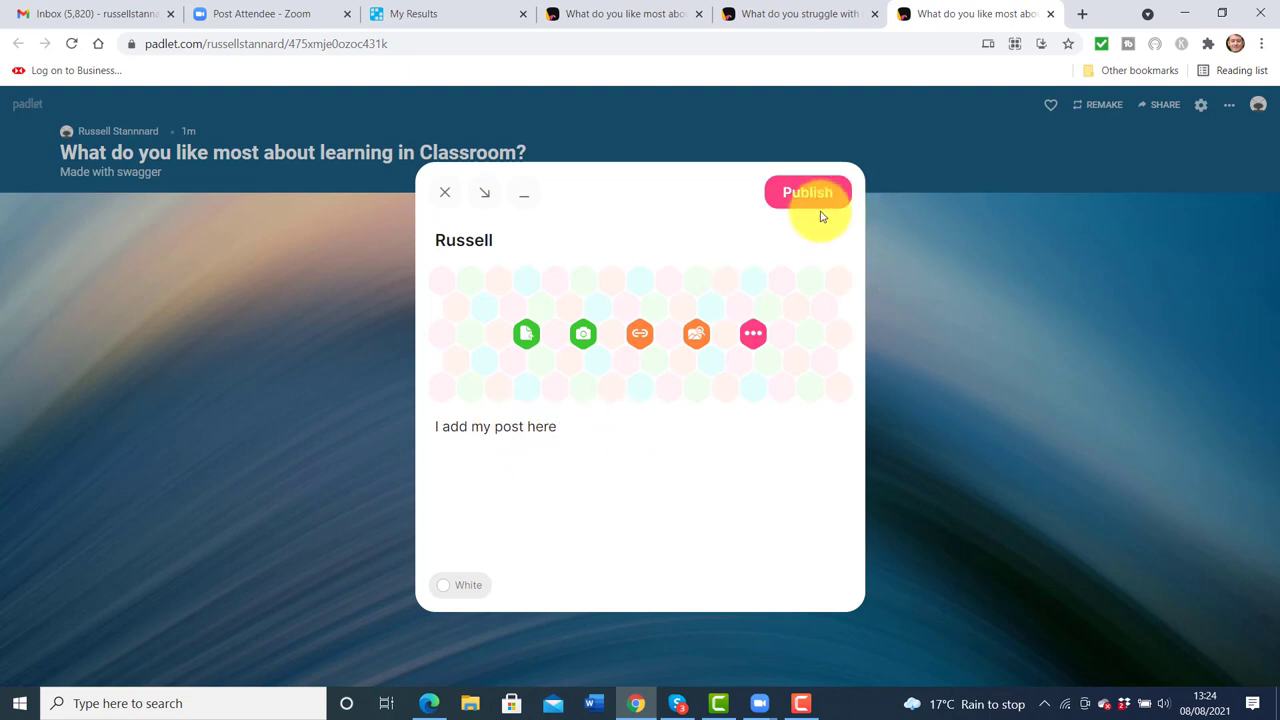
left_click(801, 200)
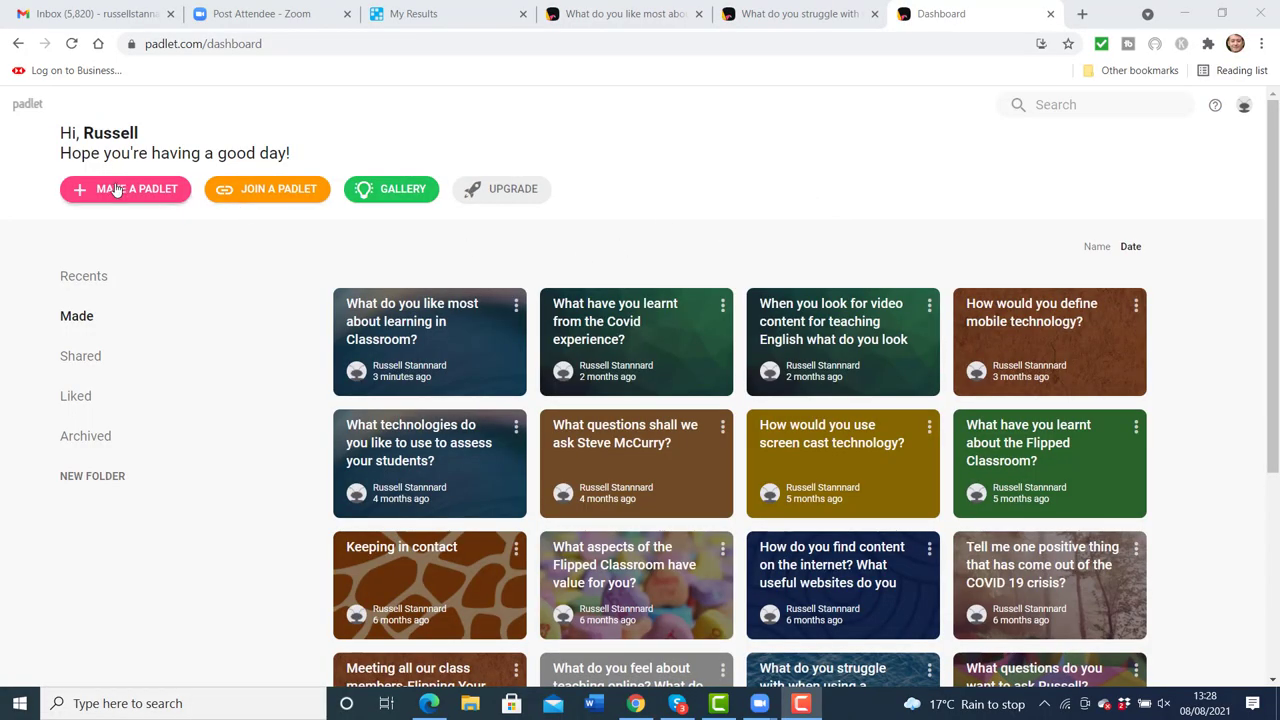
Create a Grid padlet and retitle it 'Record yourself telling me about how you…'
left_click(121, 195)
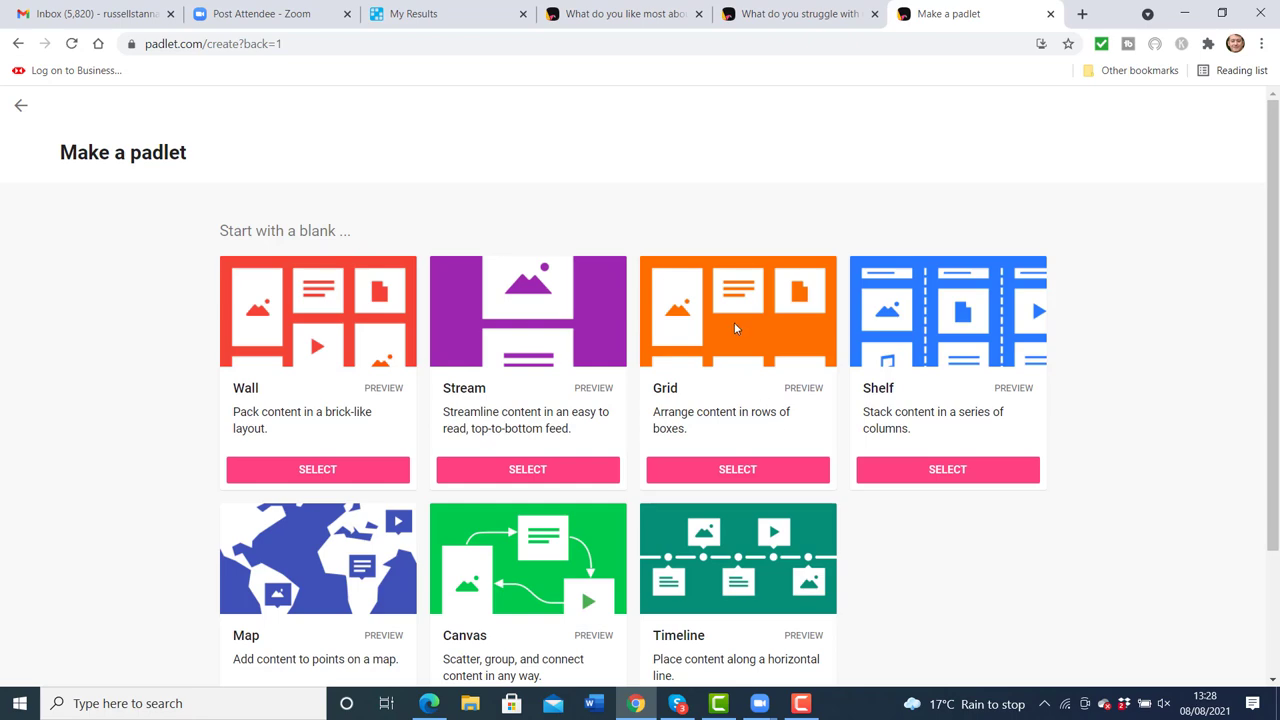
left_click(729, 470)
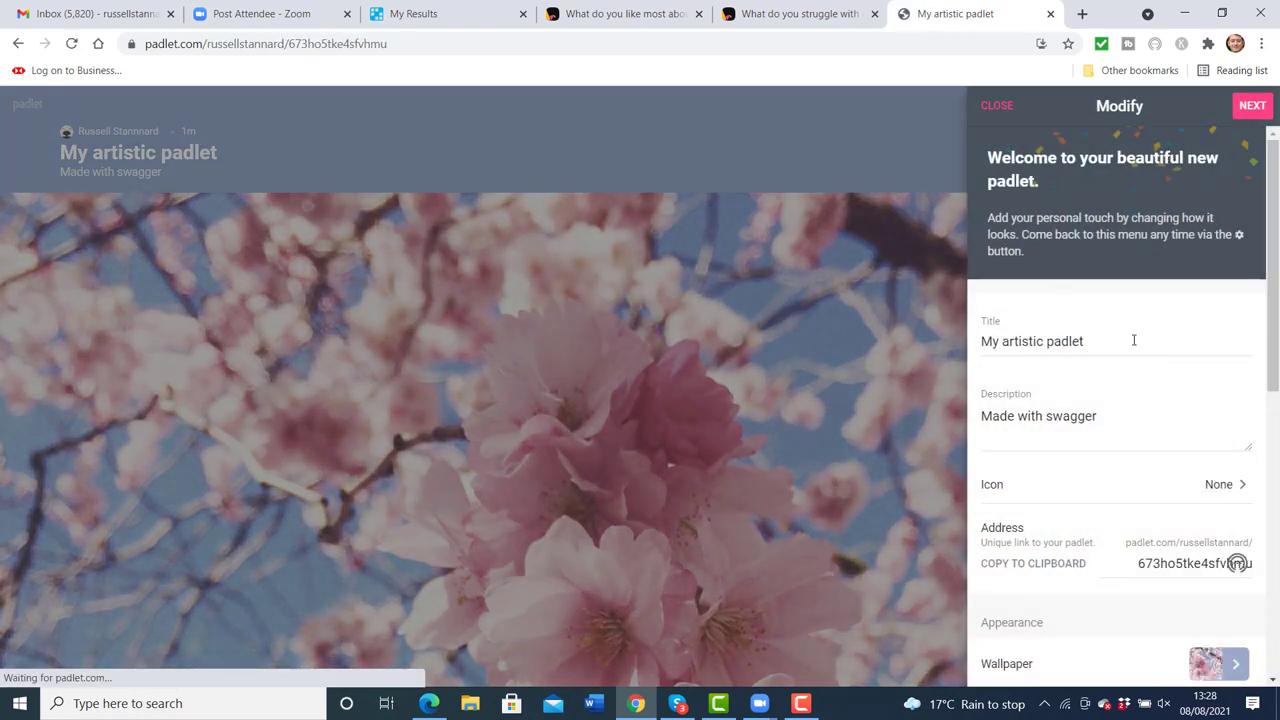
key("BackSpace")
key("BackSpace")
key("BackSpace")
key("BackSpace")
key("BackSpace")
key("BackSpace")
key("BackSpace")
key("BackSpace")
key("BackSpace")
key("BackSpace")
key("BackSpace")
key("BackSpace")
key("BackSpace")
key("BackSpace")
key("BackSpace")
key("BackSpace")
key("BackSpace")
key("BackSpace")
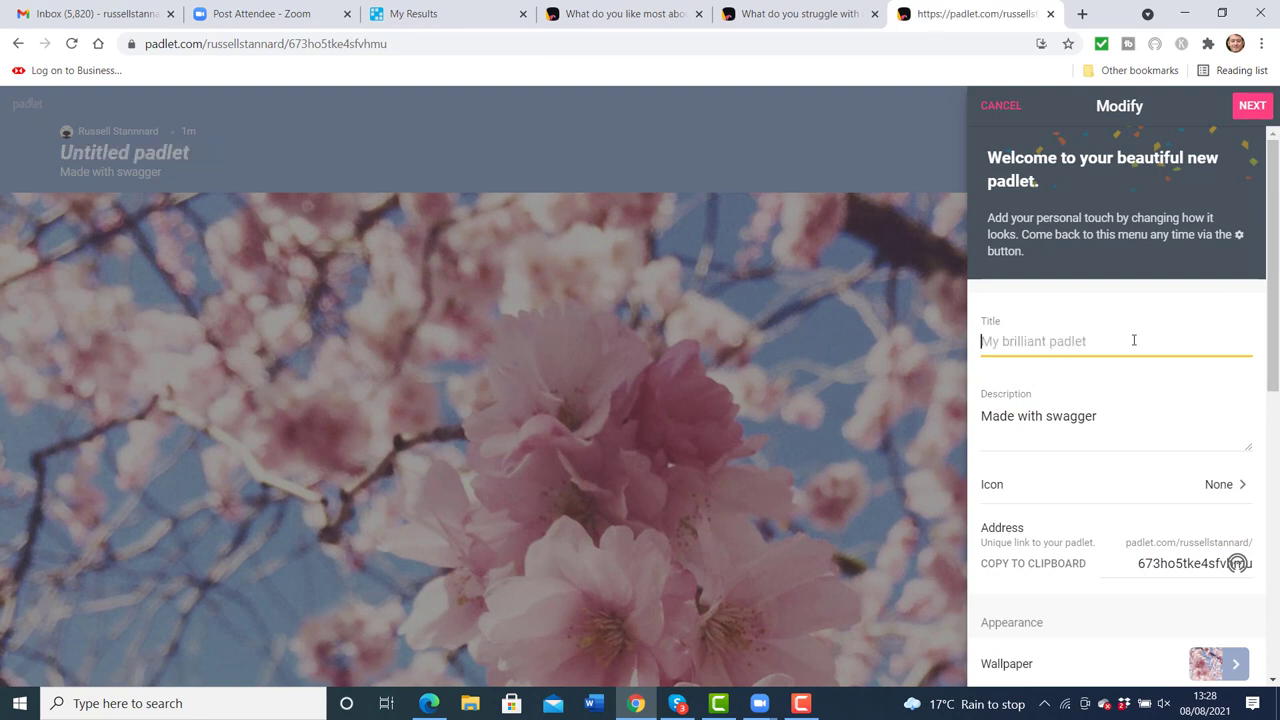
type("Record yourself ta")
key("BackSpace")
type("elling me ab")
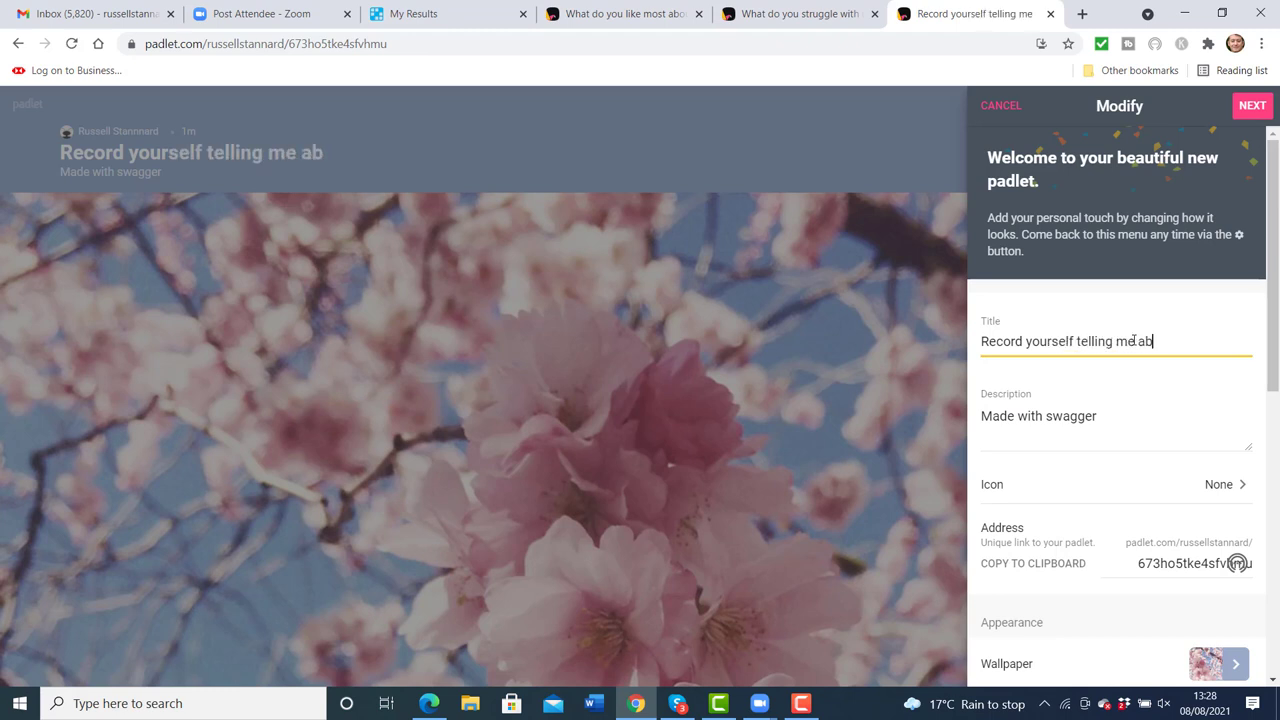
type("out how you a")
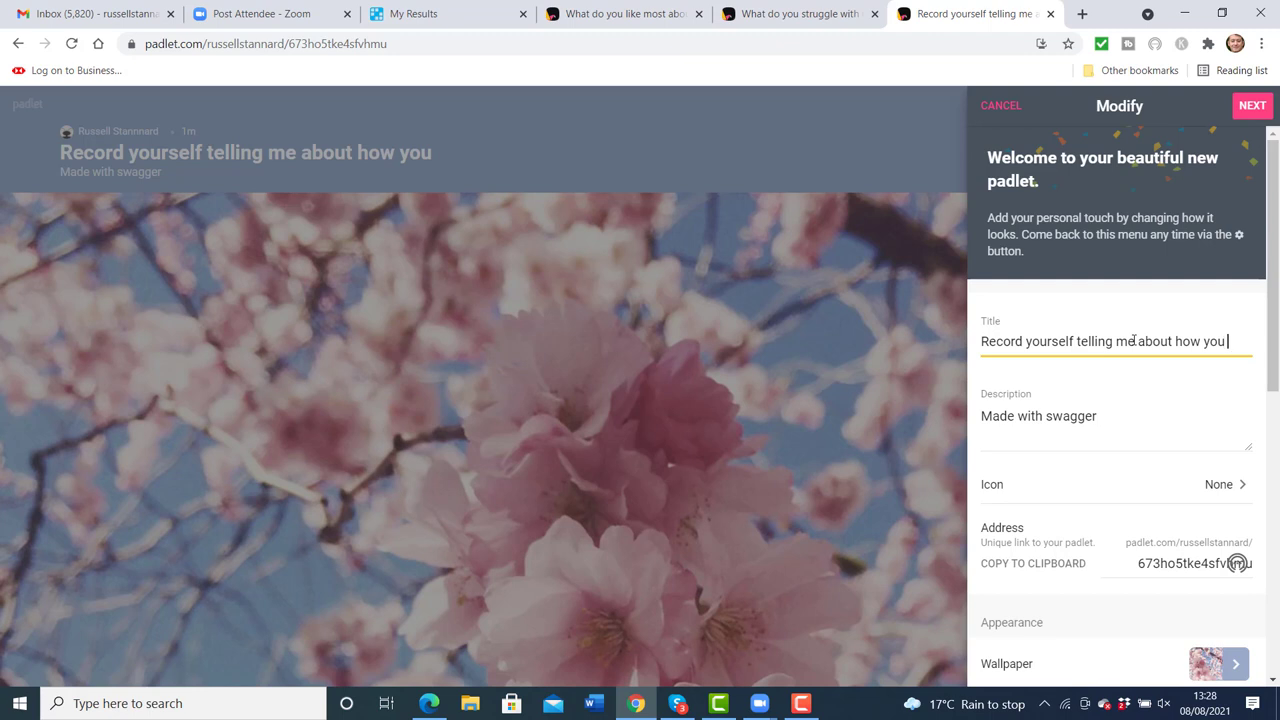